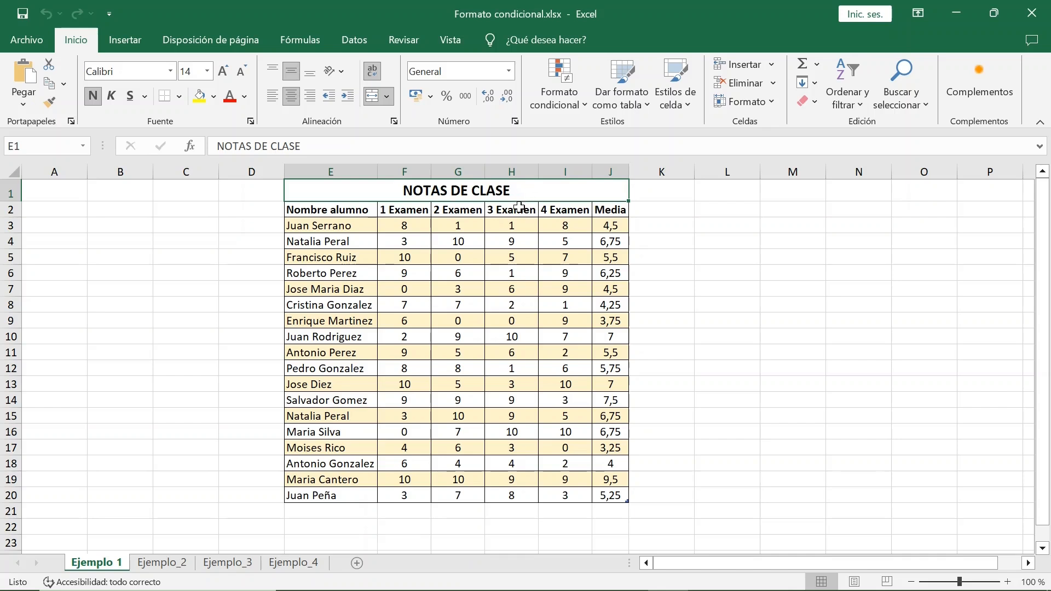
Step: Select the exam grades in F3:I20 and set up a conditional formatting rule for cells less than 5
{"action": "left_click_drag", "start_coordinate": [422, 227], "coordinate": [564, 490]}
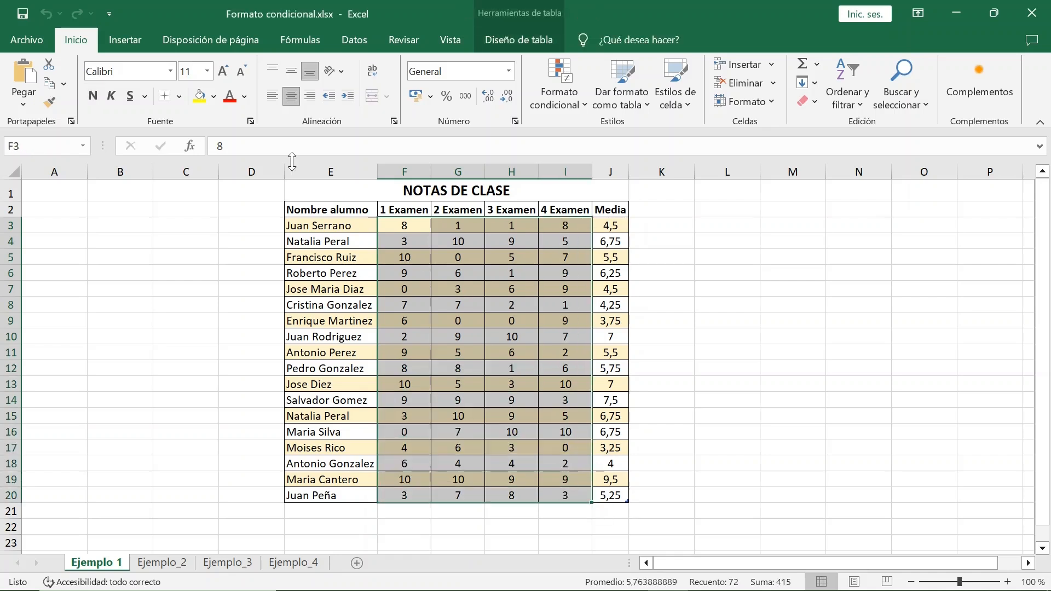
{"action": "left_click", "coordinate": [583, 107]}
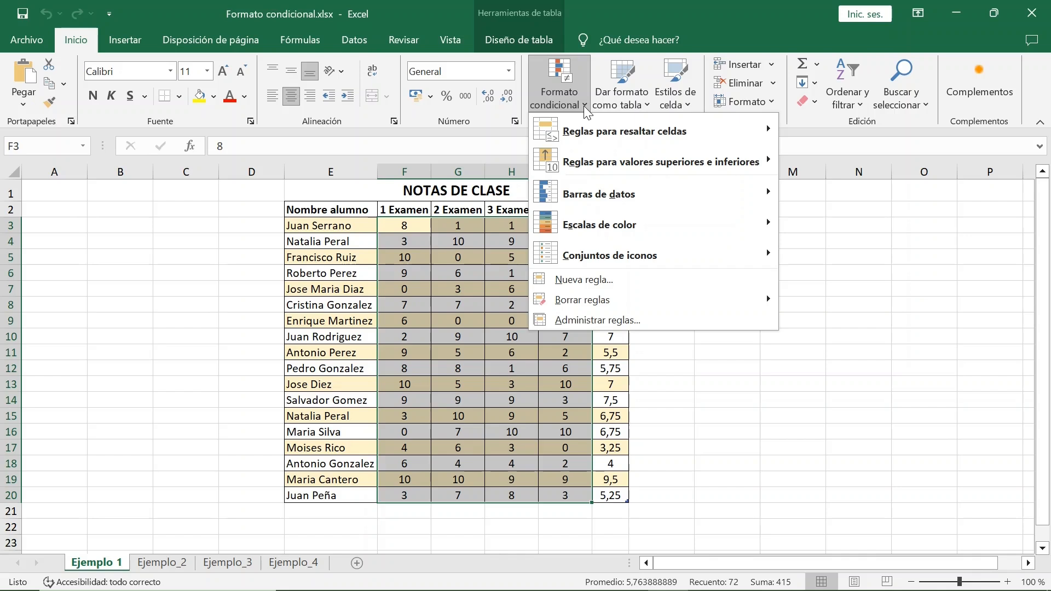
{"action": "mouse_move", "coordinate": [722, 129]}
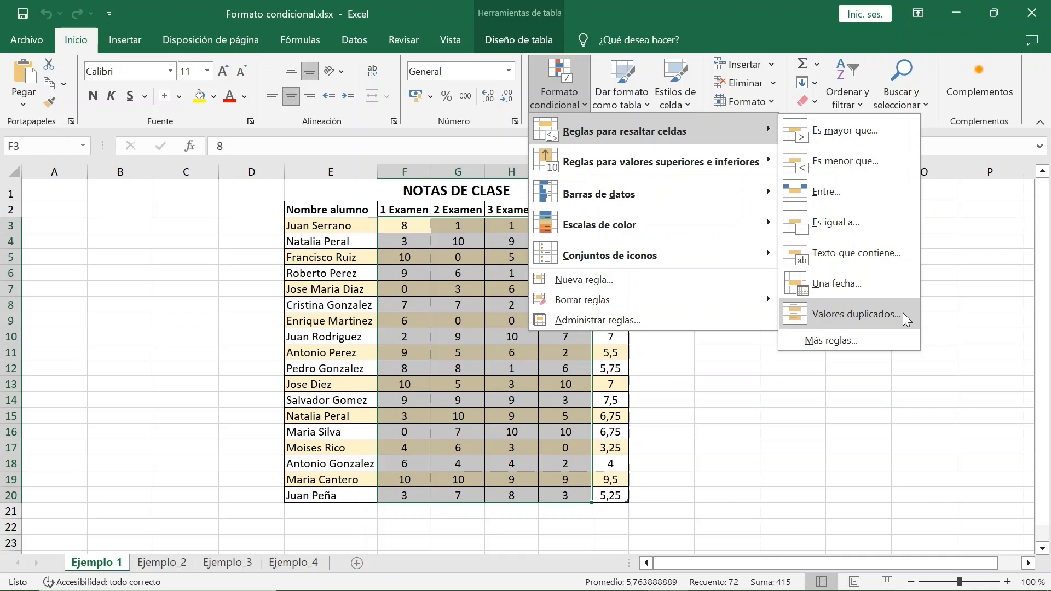
{"action": "left_click", "coordinate": [873, 166]}
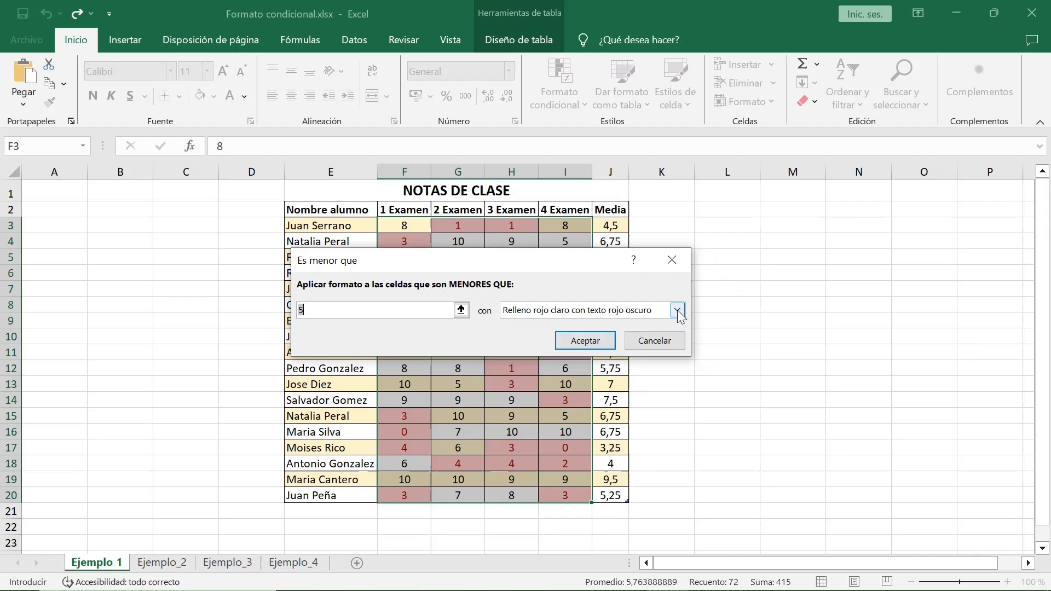
{"action": "left_click", "coordinate": [678, 310]}
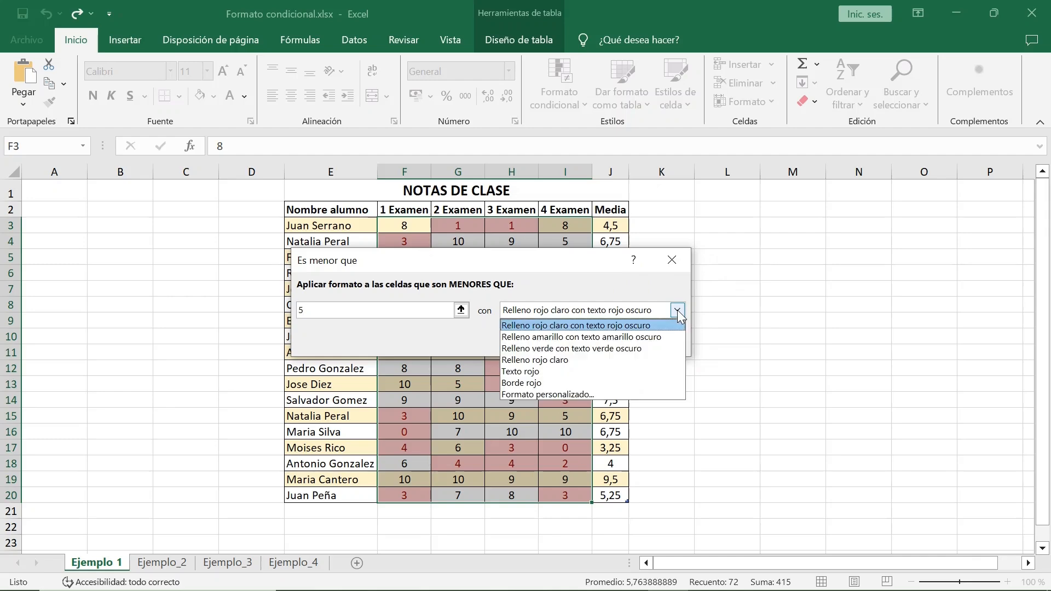
{"action": "left_click", "coordinate": [635, 390]}
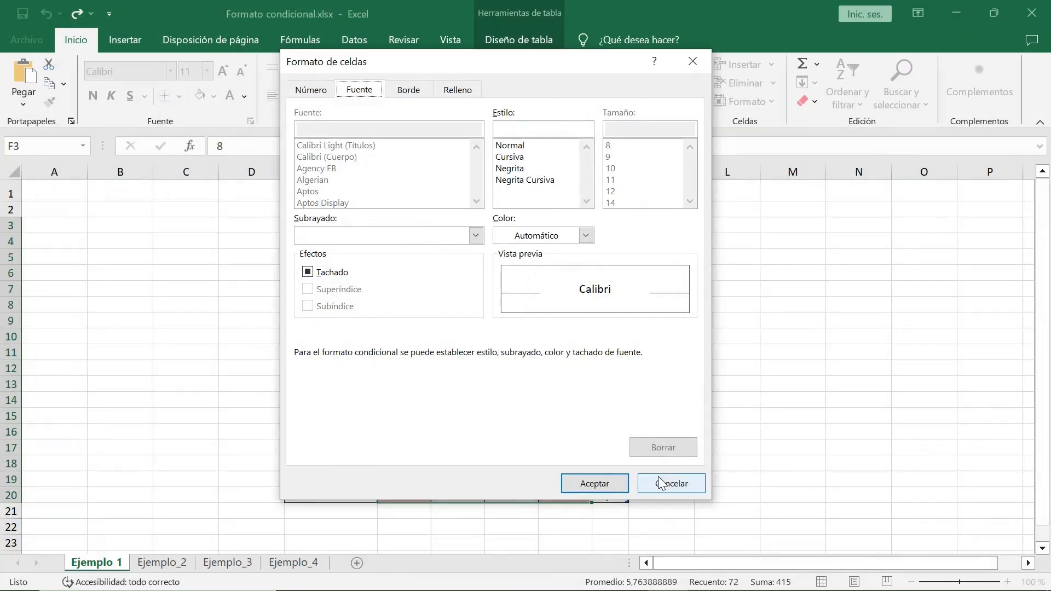
{"action": "left_click", "coordinate": [659, 483]}
Step: Apply the less-than rule using light red fill with dark red text
{"action": "left_click", "coordinate": [678, 311]}
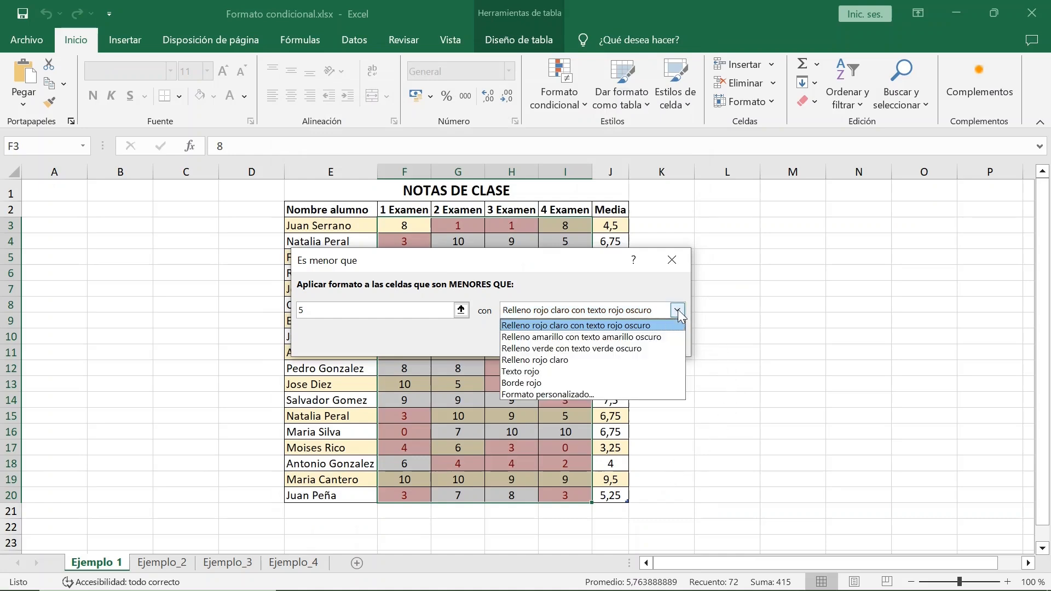
{"action": "left_click", "coordinate": [678, 311]}
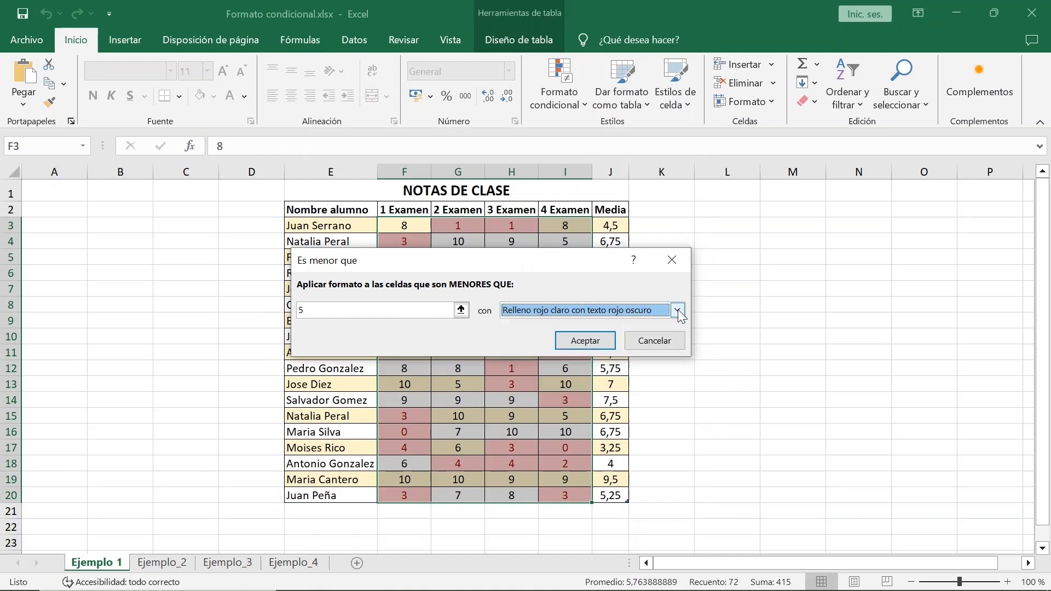
{"action": "left_click", "coordinate": [587, 342]}
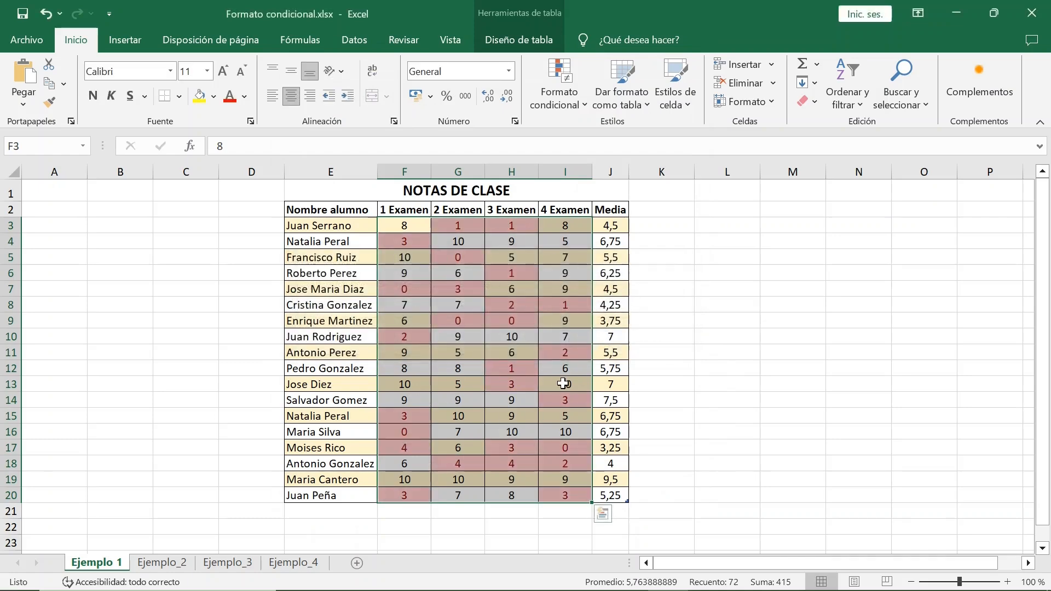
Step: Preview the top and bottom rules for top 10, top 10% and above-average grades without applying them
{"action": "key", "text": "alt"}
{"action": "key", "text": "Escape"}
{"action": "left_click", "coordinate": [584, 107]}
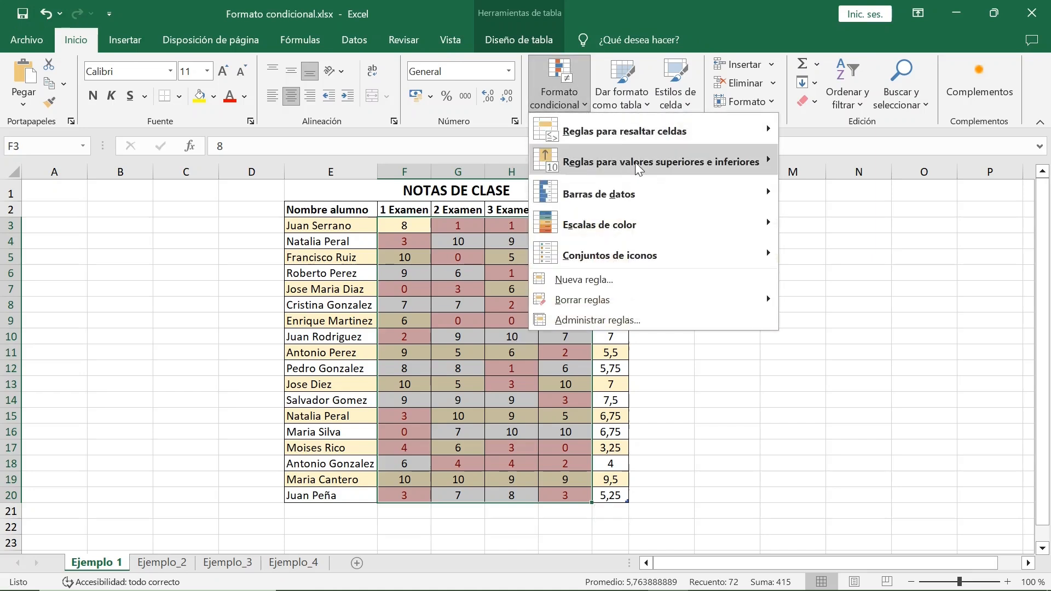
{"action": "mouse_move", "coordinate": [666, 164]}
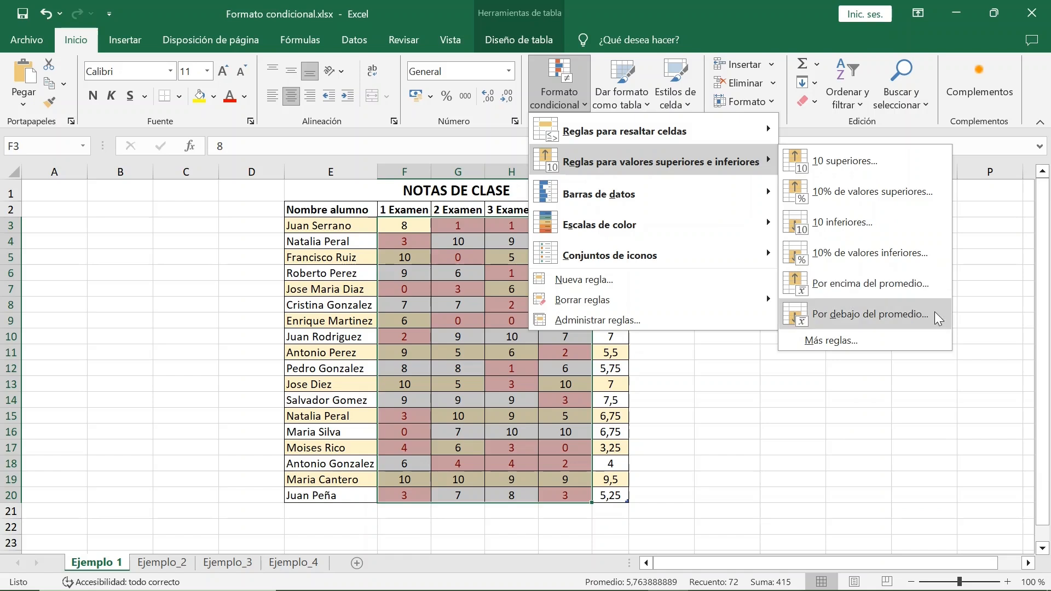
{"action": "left_click", "coordinate": [920, 167]}
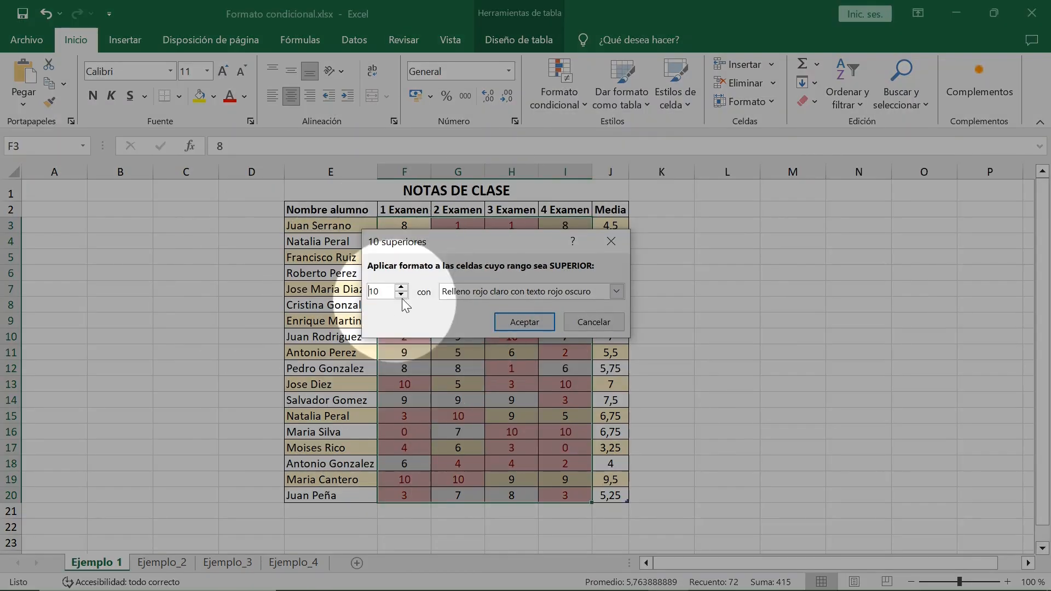
{"action": "left_click", "coordinate": [619, 323]}
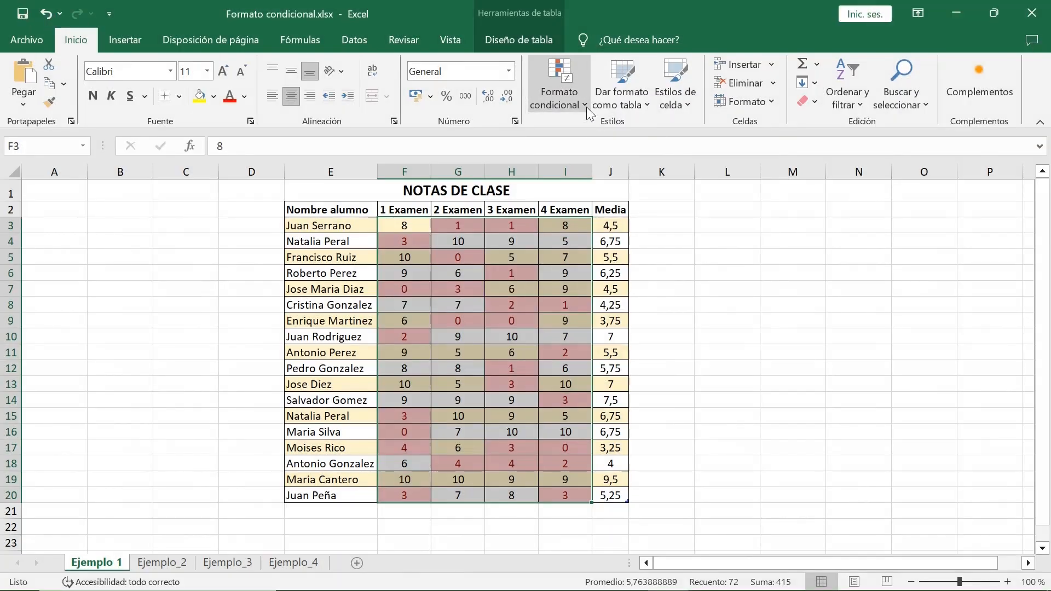
{"action": "left_click", "coordinate": [587, 107]}
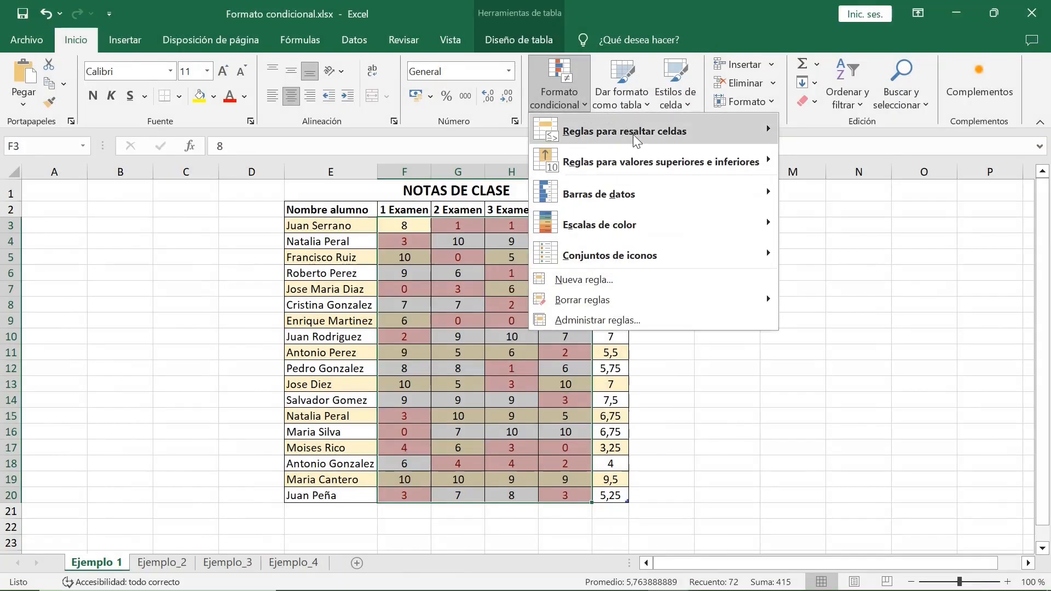
{"action": "key", "text": "Escape"}
{"action": "key", "text": "Escape"}
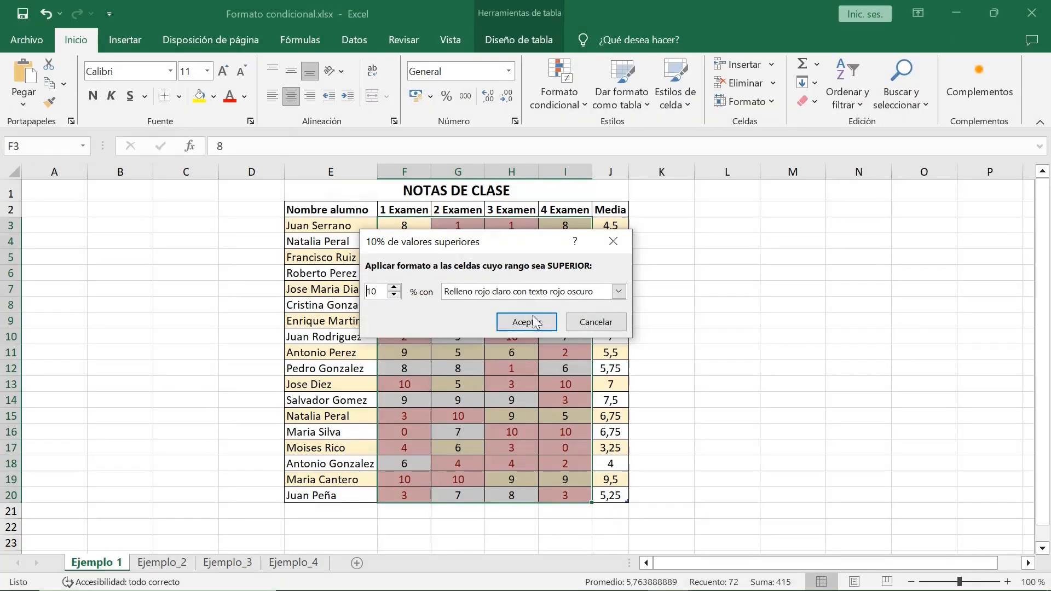
{"action": "left_click", "coordinate": [589, 322]}
{"action": "left_click", "coordinate": [582, 99]}
{"action": "mouse_move", "coordinate": [711, 163]}
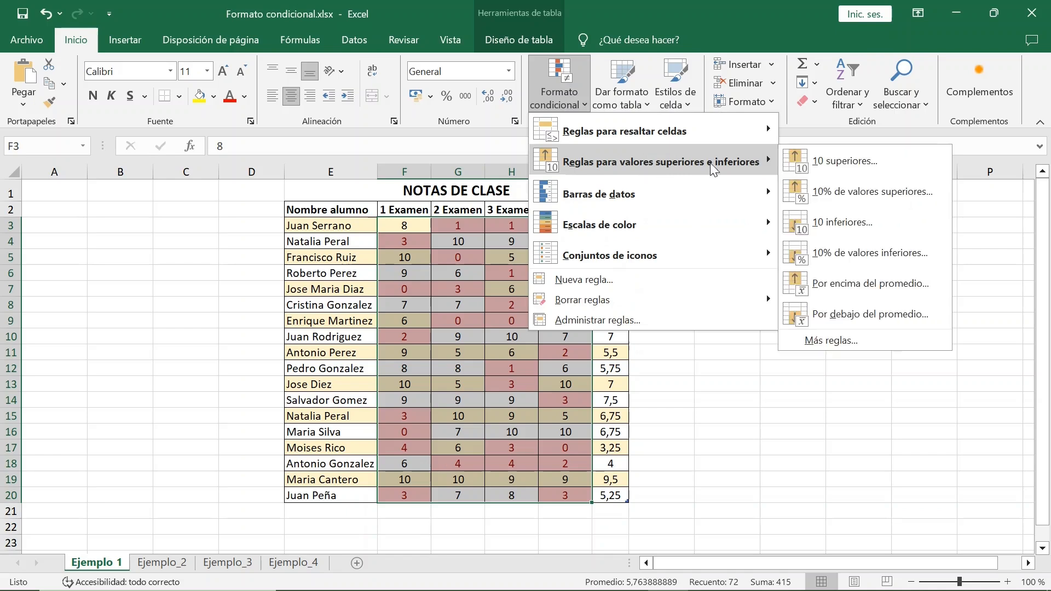
{"action": "left_click", "coordinate": [805, 284]}
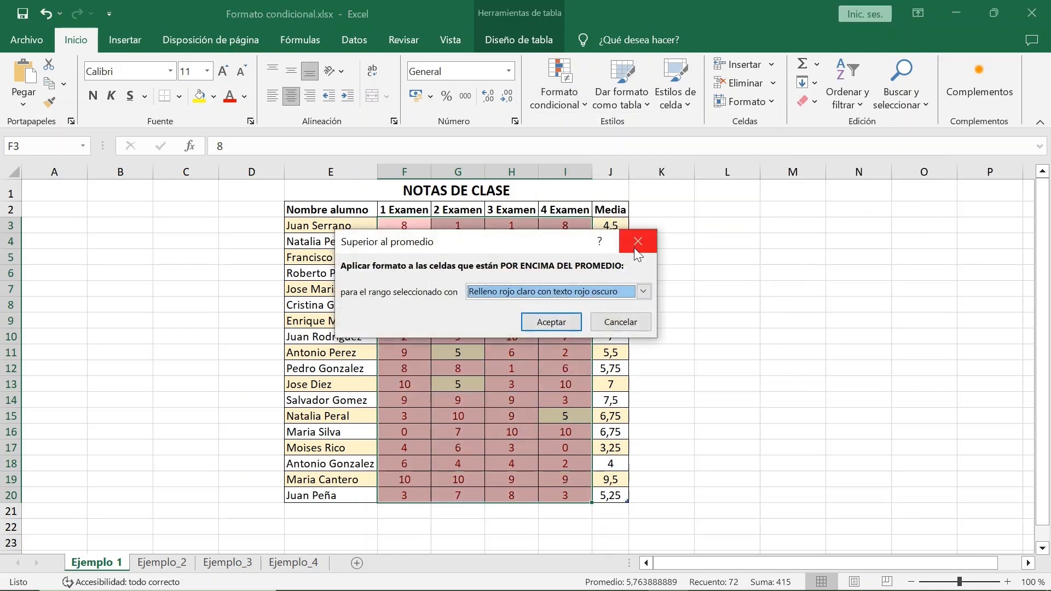
{"action": "left_click", "coordinate": [624, 322]}
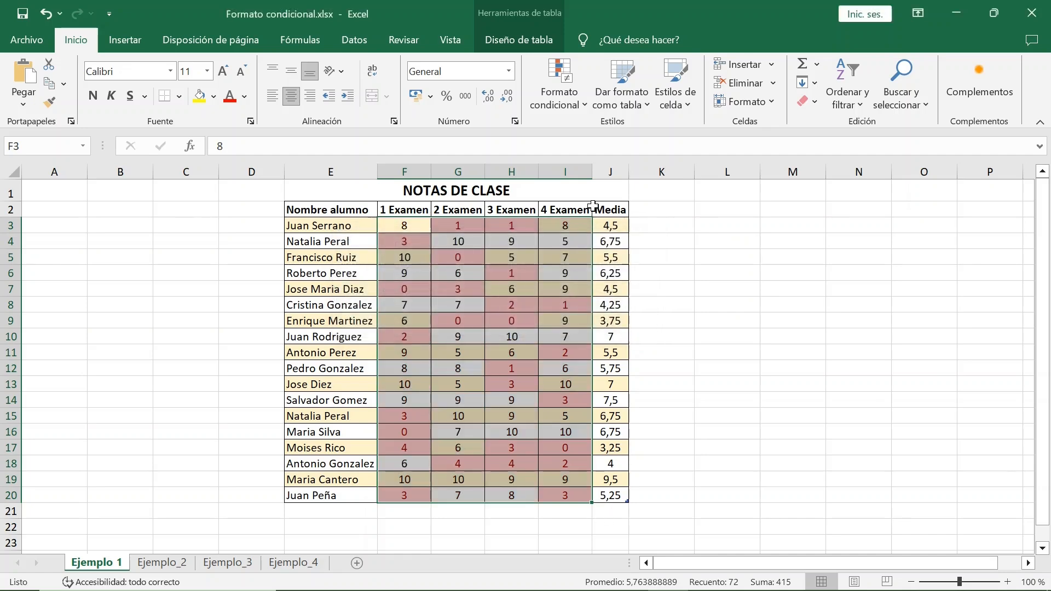
Step: Add solid-fill red data bars to the selected exam grades
{"action": "left_click", "coordinate": [589, 109]}
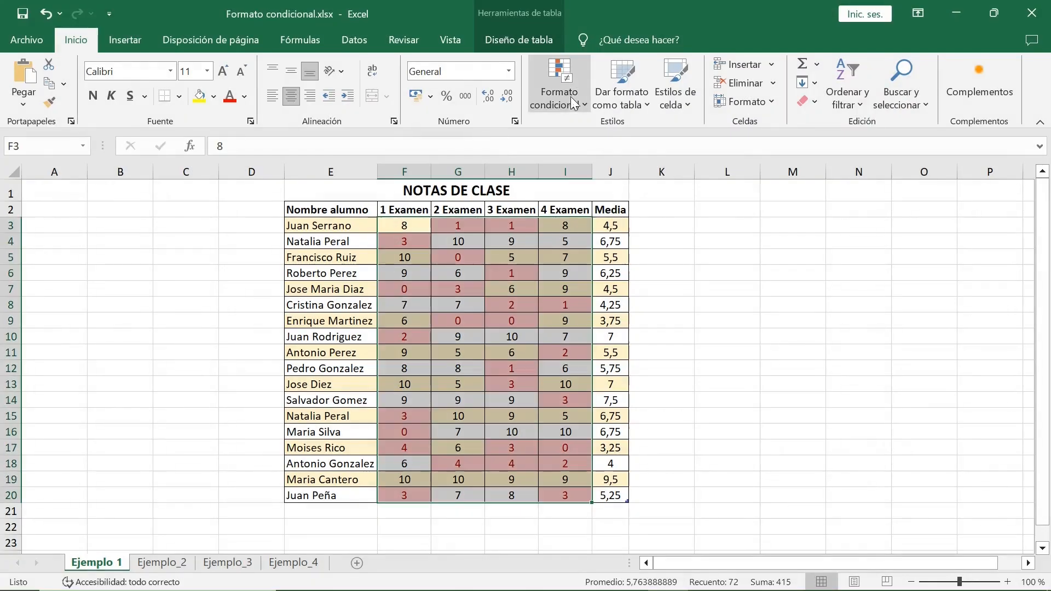
{"action": "left_click", "coordinate": [584, 103]}
{"action": "mouse_move", "coordinate": [607, 201]}
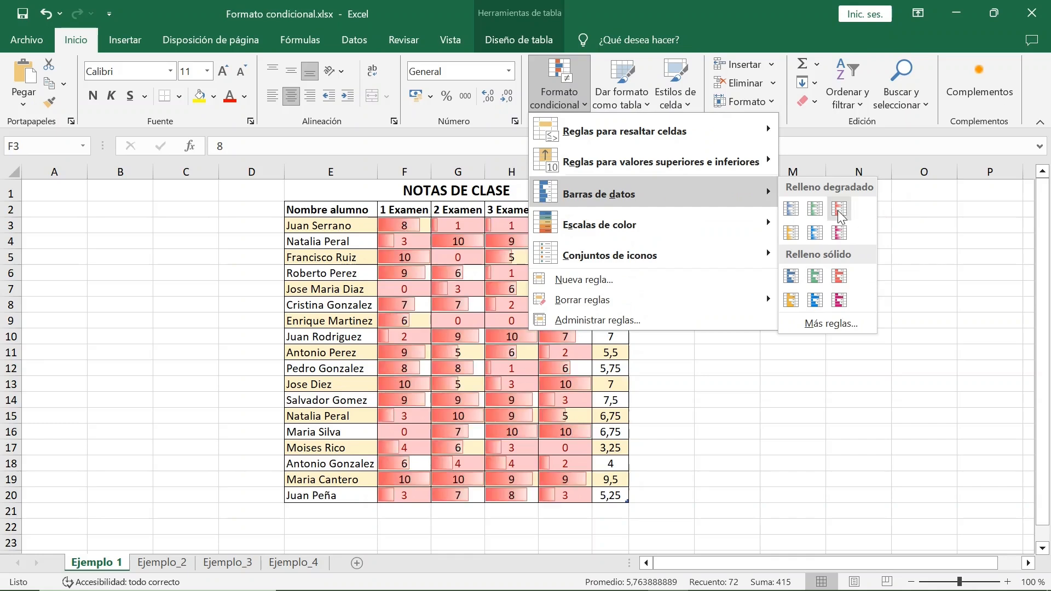
{"action": "left_click", "coordinate": [845, 280]}
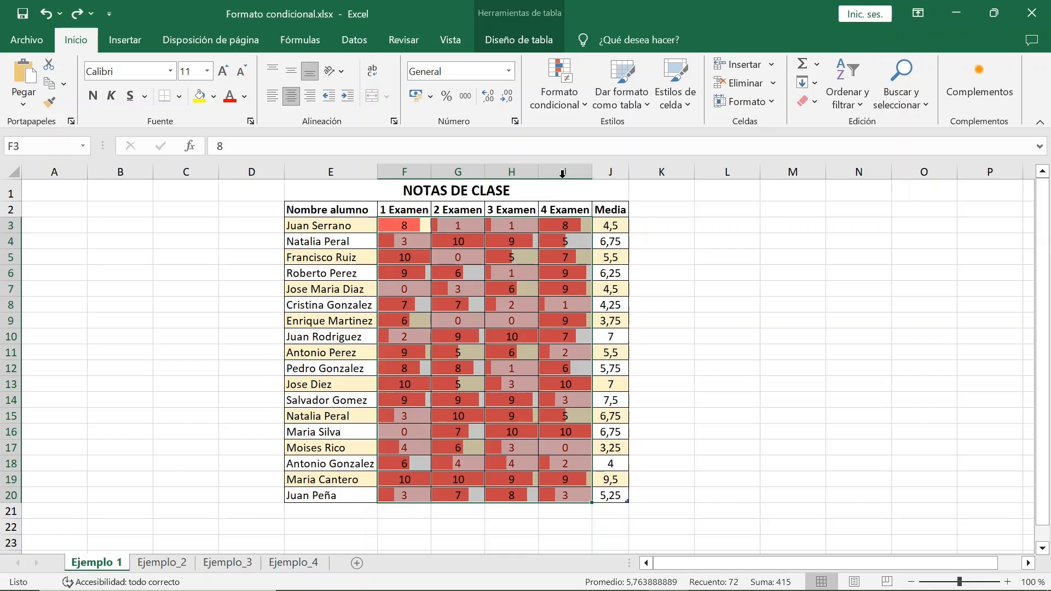
Step: Delete the data bar rule from the table's conditional formatting rules
{"action": "left_click", "coordinate": [583, 104]}
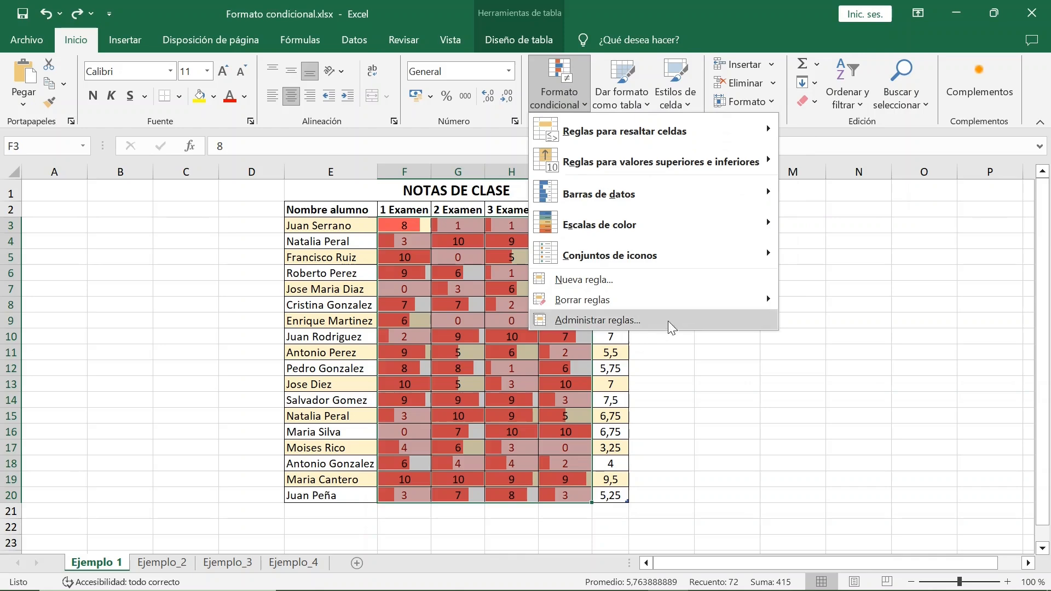
{"action": "left_click", "coordinate": [693, 320]}
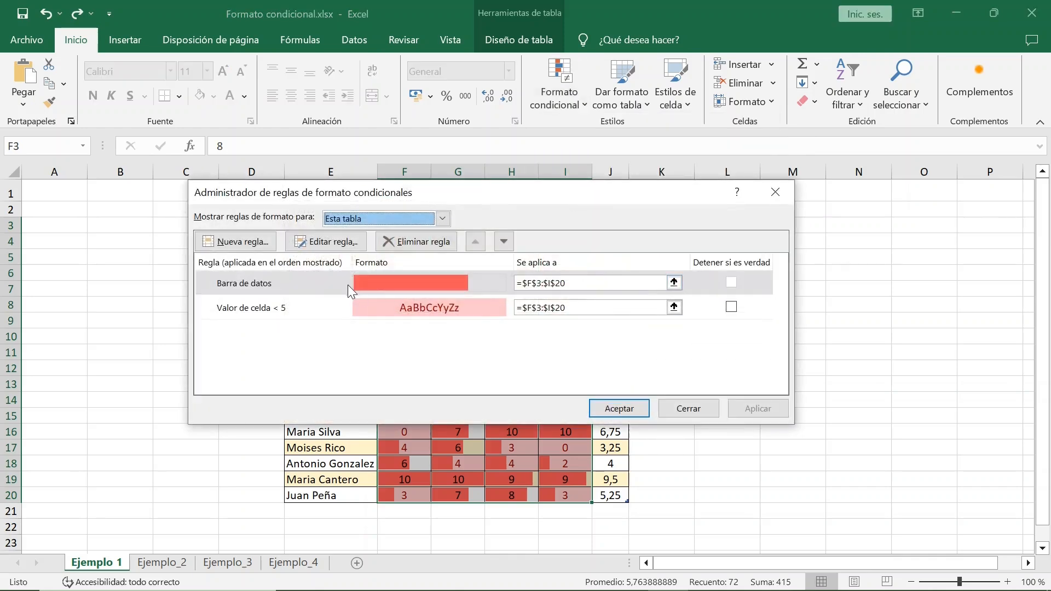
{"action": "left_click", "coordinate": [345, 281]}
{"action": "left_click", "coordinate": [417, 241]}
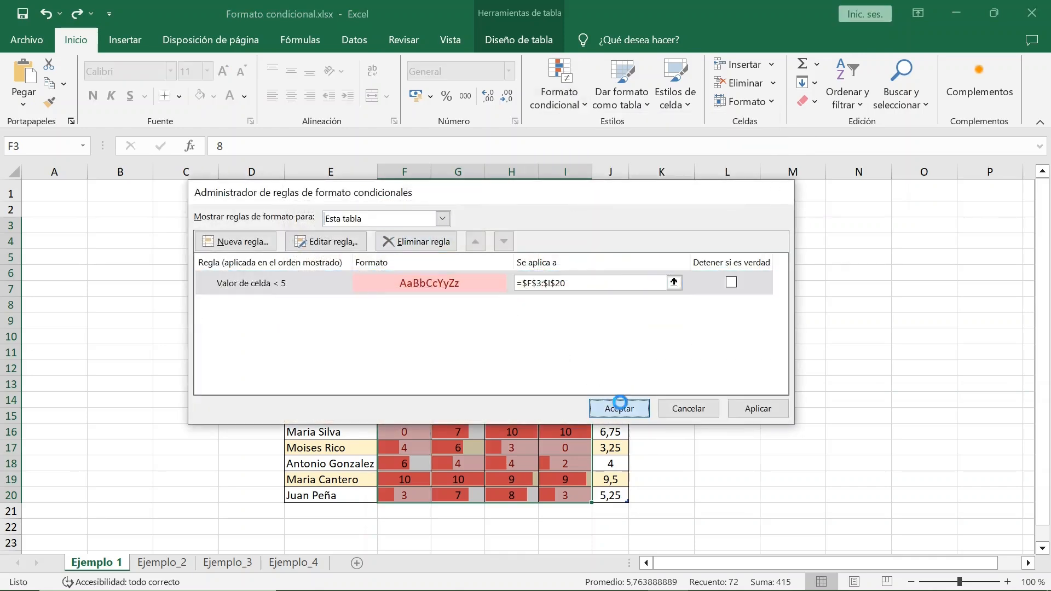
{"action": "left_click", "coordinate": [617, 406]}
Step: Apply the red, yellow and green colour scale to the exam grades, with red for the highest values
{"action": "left_click", "coordinate": [584, 99]}
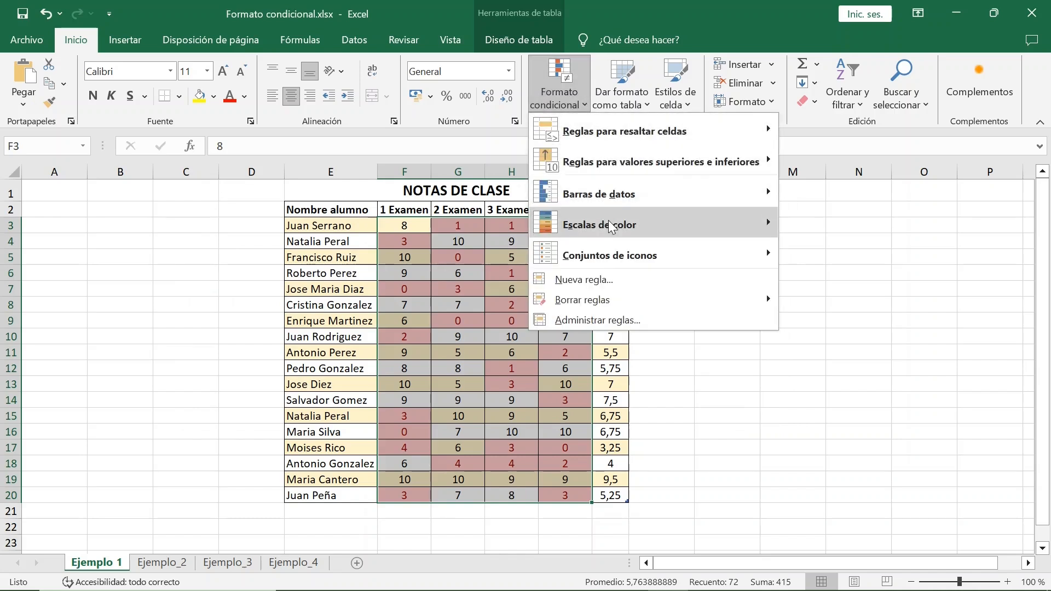
{"action": "mouse_move", "coordinate": [696, 226]}
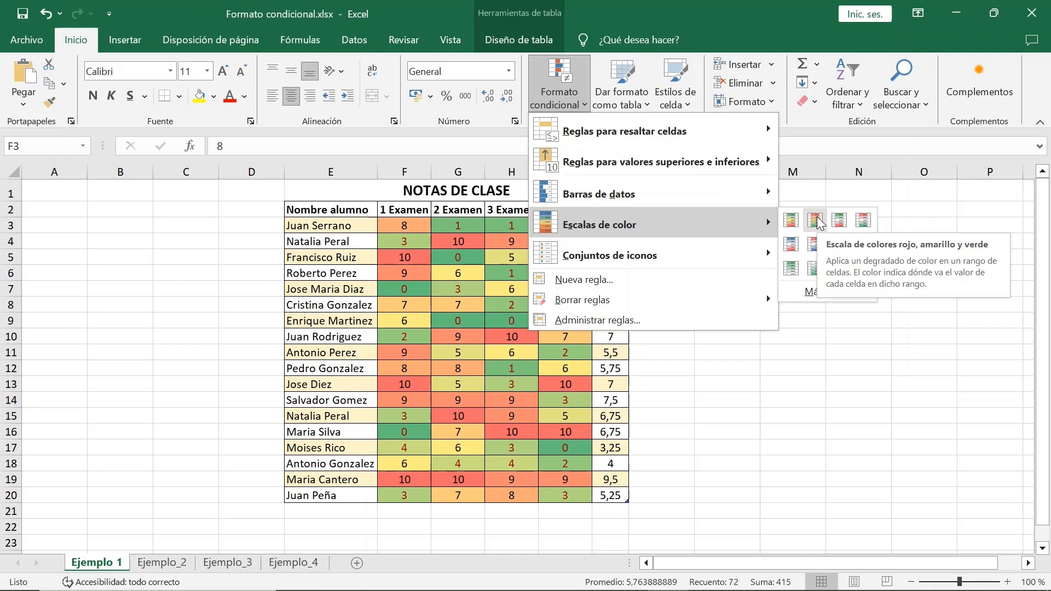
{"action": "left_click", "coordinate": [816, 221]}
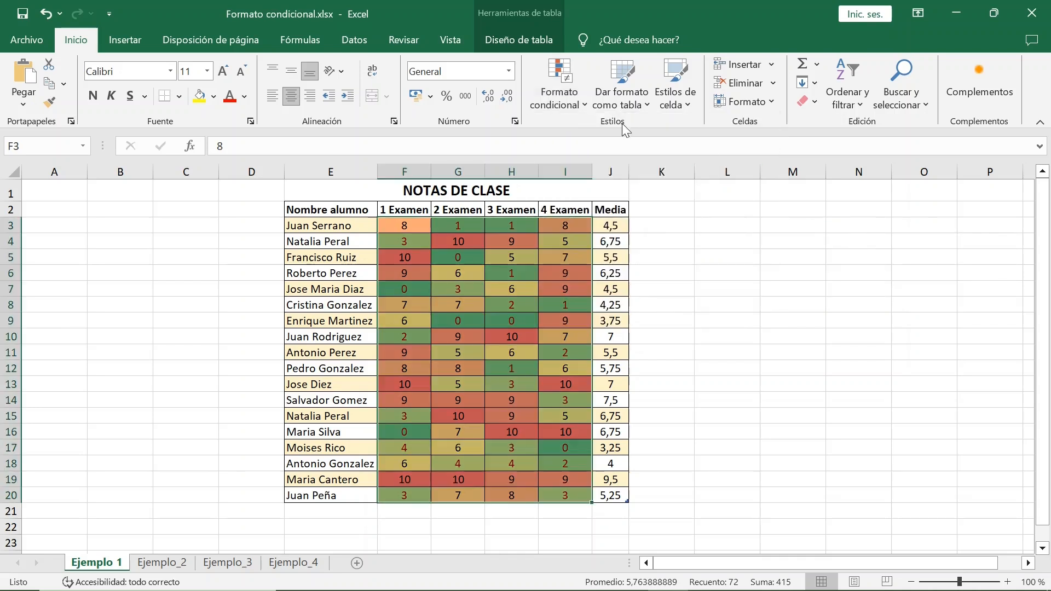
{"action": "left_click", "coordinate": [587, 107]}
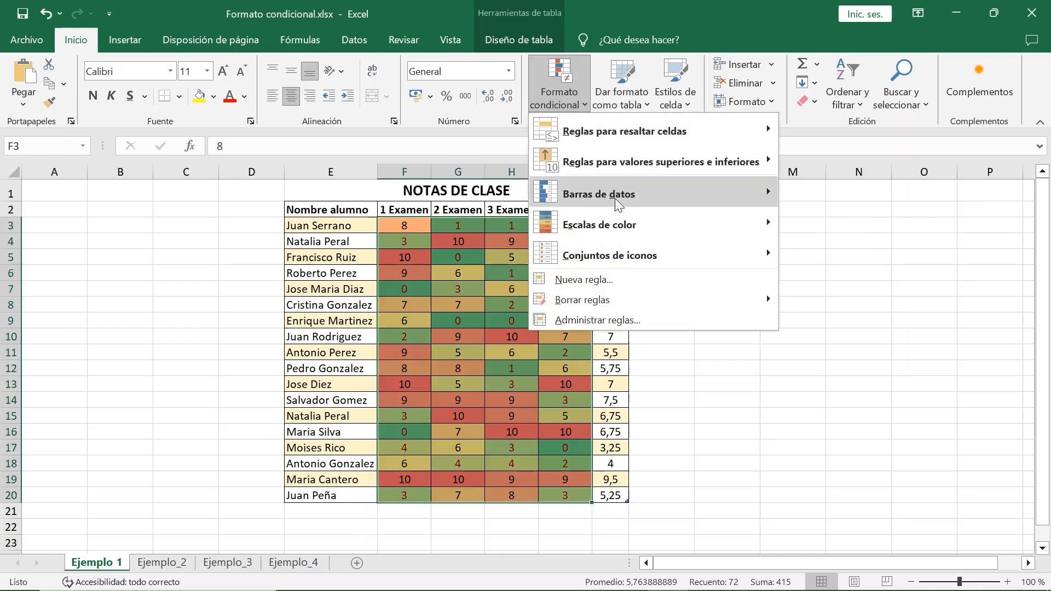
{"action": "mouse_move", "coordinate": [708, 231]}
{"action": "left_click", "coordinate": [819, 289]}
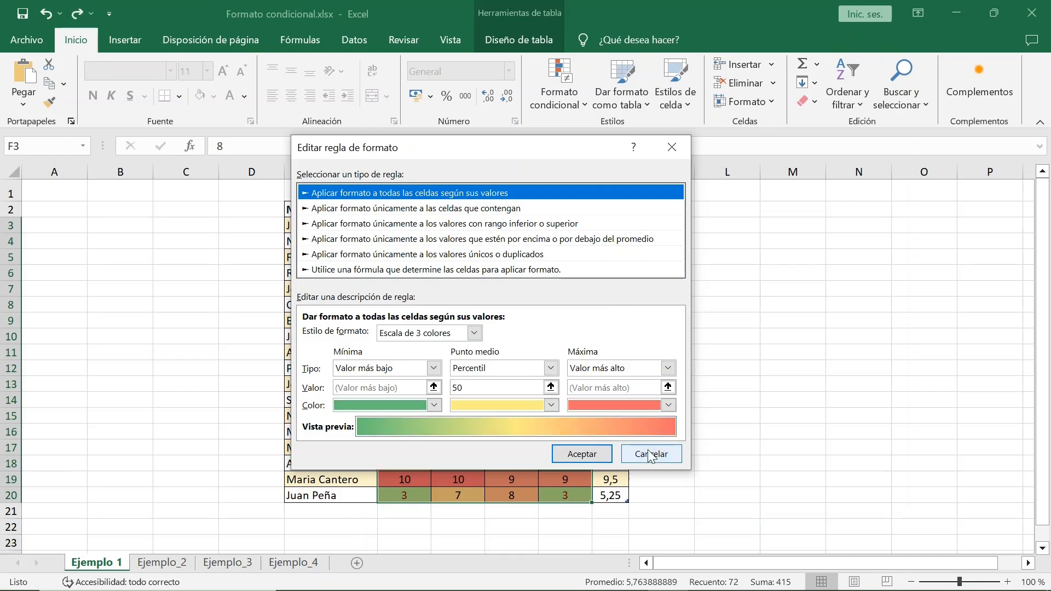
{"action": "left_click", "coordinate": [648, 517]}
{"action": "left_click", "coordinate": [714, 406]}
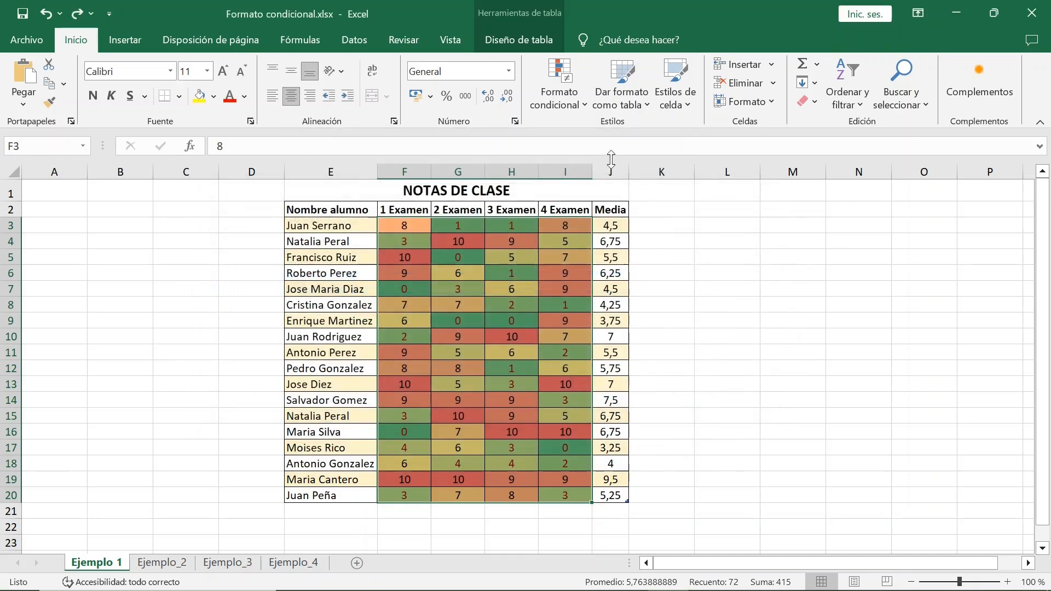
Step: Add the directional icon set of 5 coloured arrows to the exam grades
{"action": "left_click", "coordinate": [582, 107]}
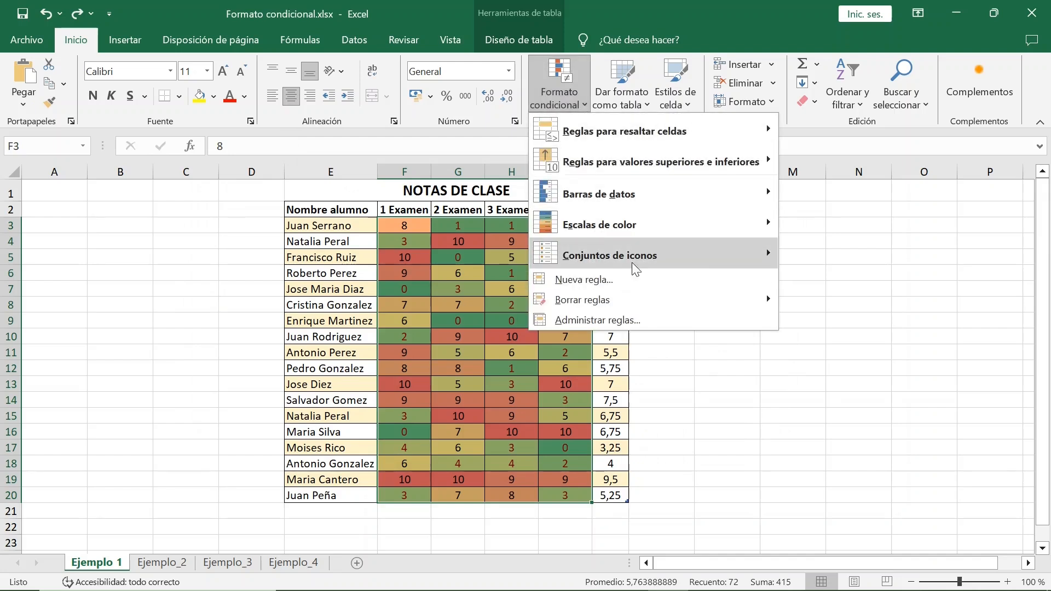
{"action": "mouse_move", "coordinate": [702, 255]}
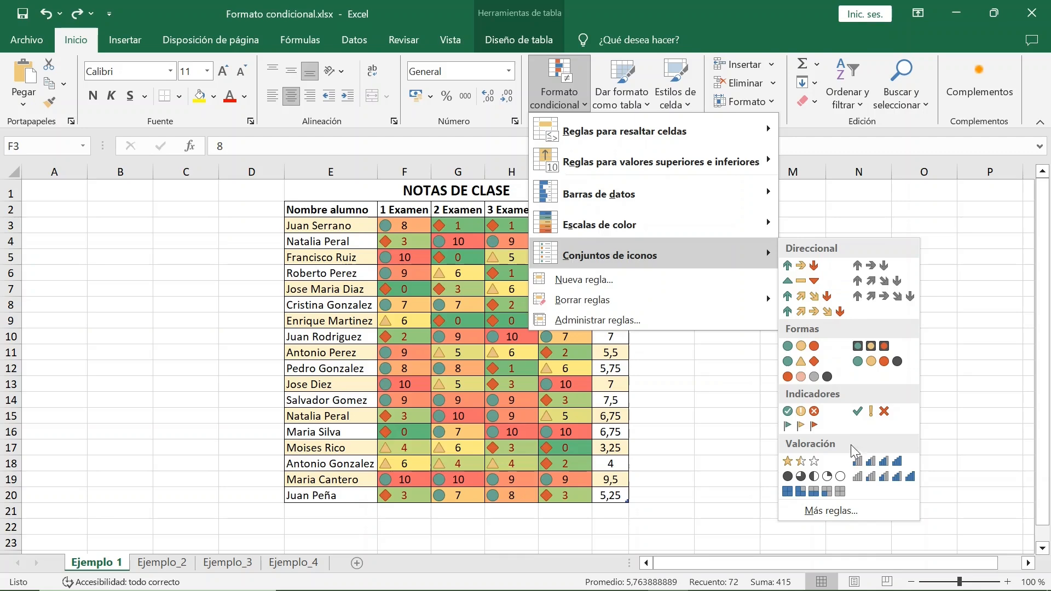
{"action": "left_click", "coordinate": [839, 313]}
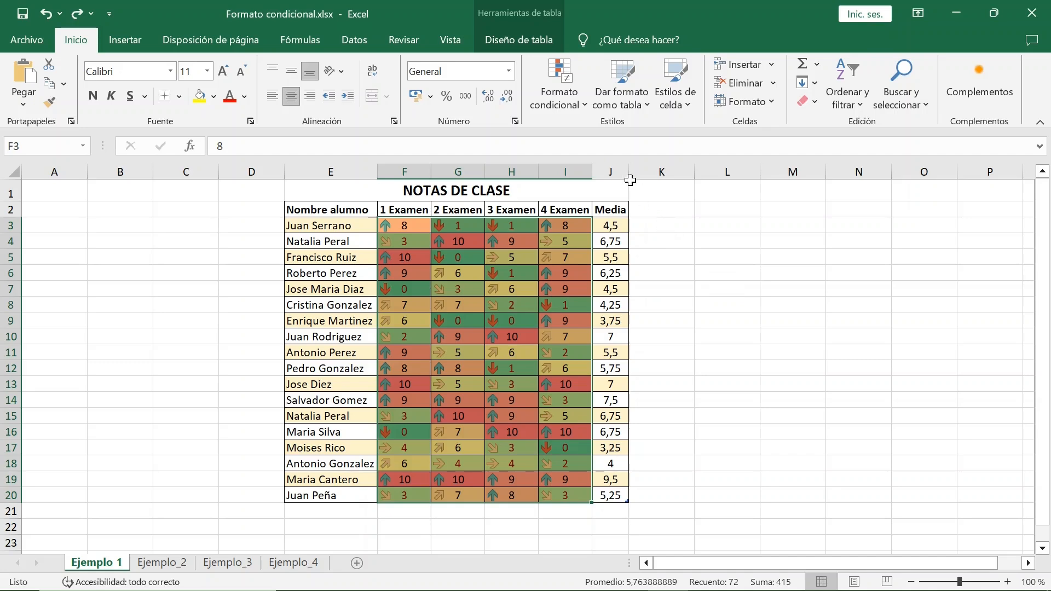
Step: Examine the value thresholds of the five-arrow icon set rule, leaving its settings as they are
{"action": "left_click", "coordinate": [586, 108]}
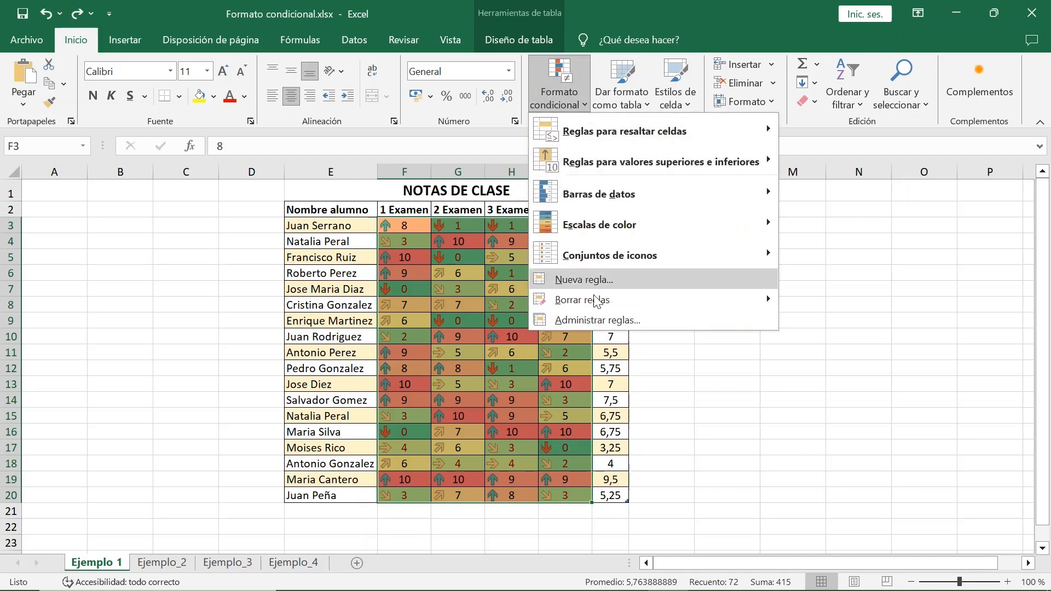
{"action": "left_click", "coordinate": [603, 320]}
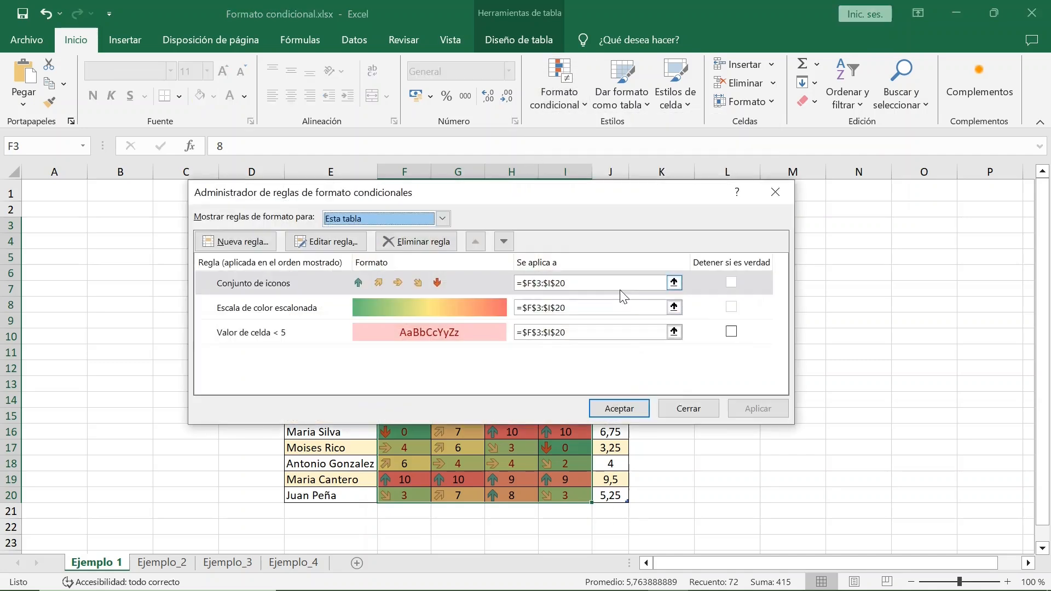
{"action": "double_click", "coordinate": [317, 282]}
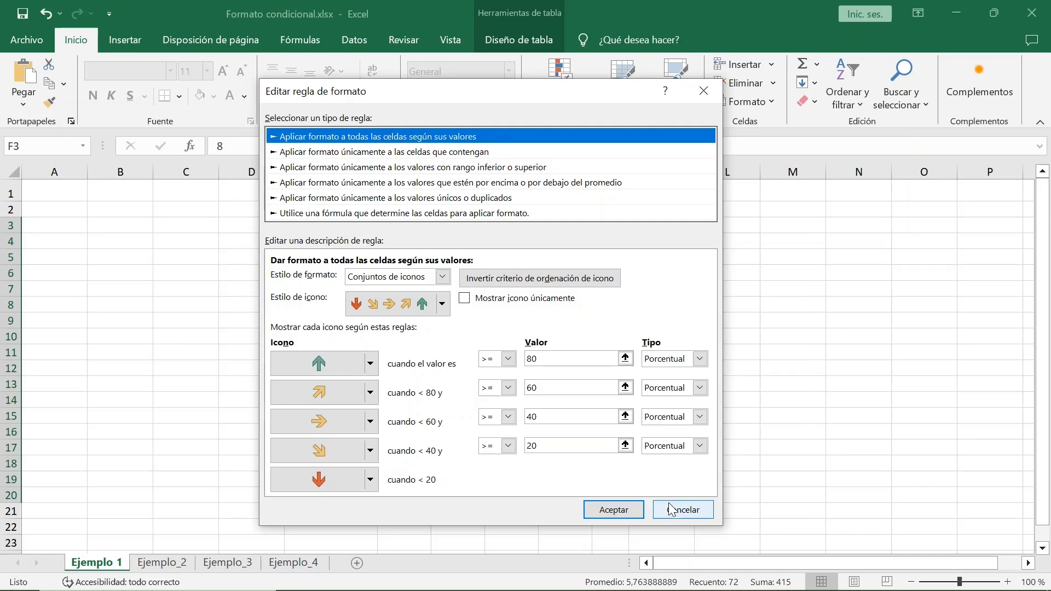
{"action": "left_click", "coordinate": [671, 509]}
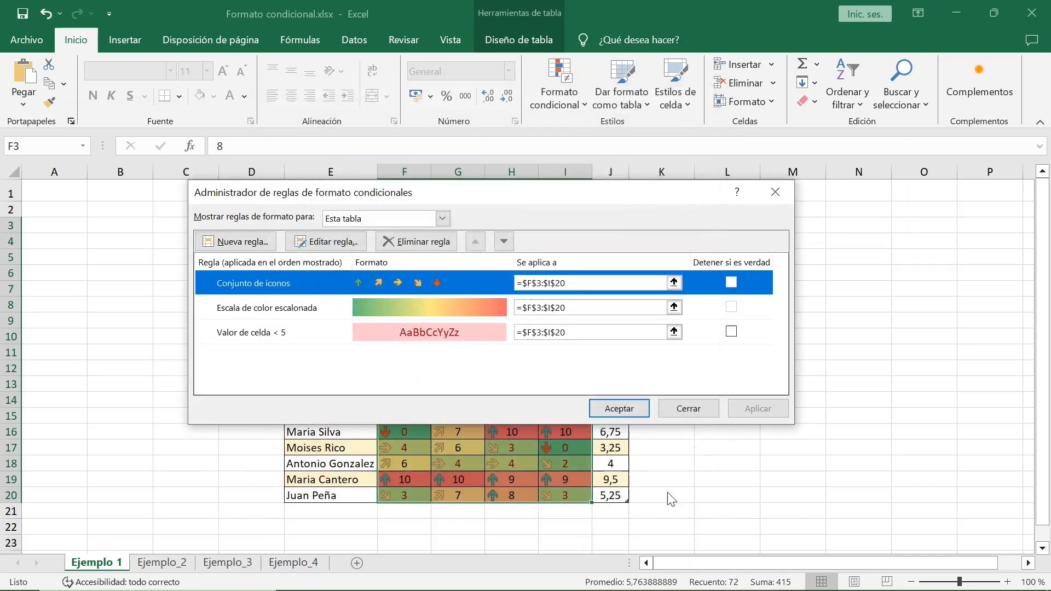
{"action": "left_click", "coordinate": [686, 410]}
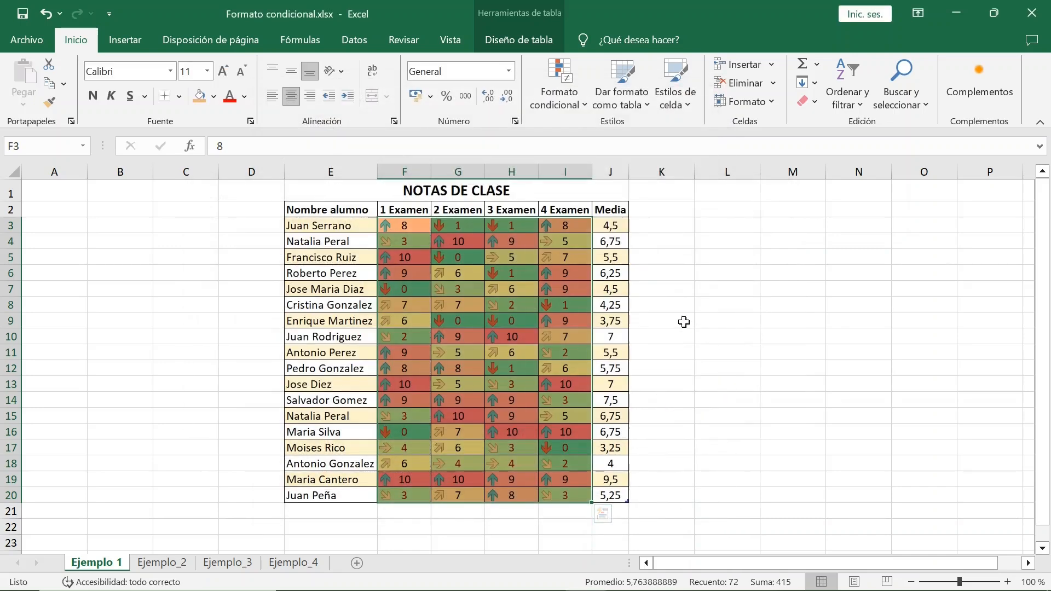
Step: Highlight duplicate values in the student name column with light red fill and dark red text
{"action": "left_click", "coordinate": [583, 107]}
{"action": "mouse_move", "coordinate": [574, 134]}
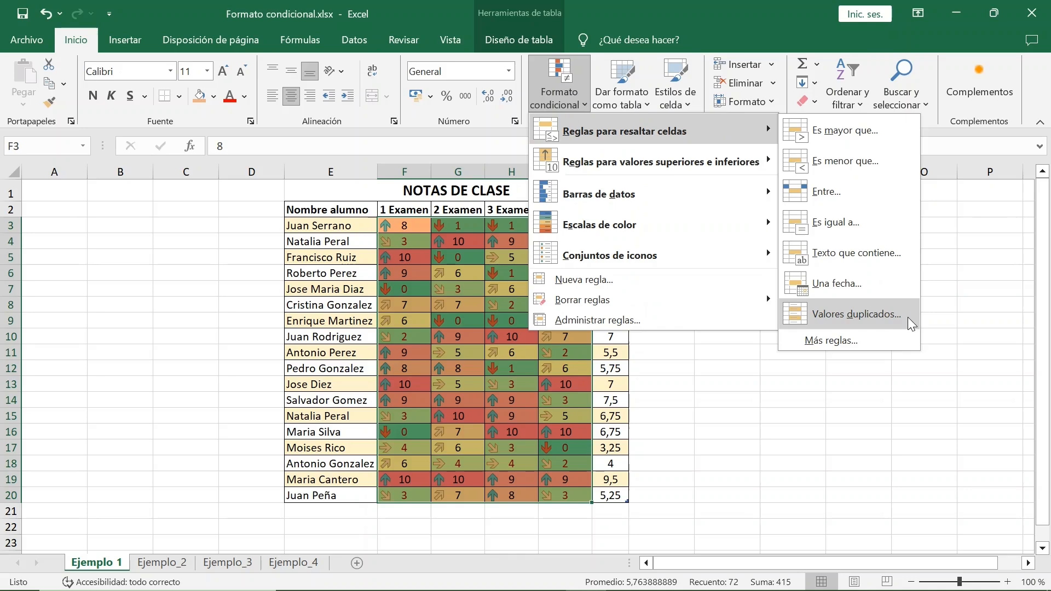
{"action": "left_click", "coordinate": [458, 236]}
{"action": "left_click", "coordinate": [353, 164]}
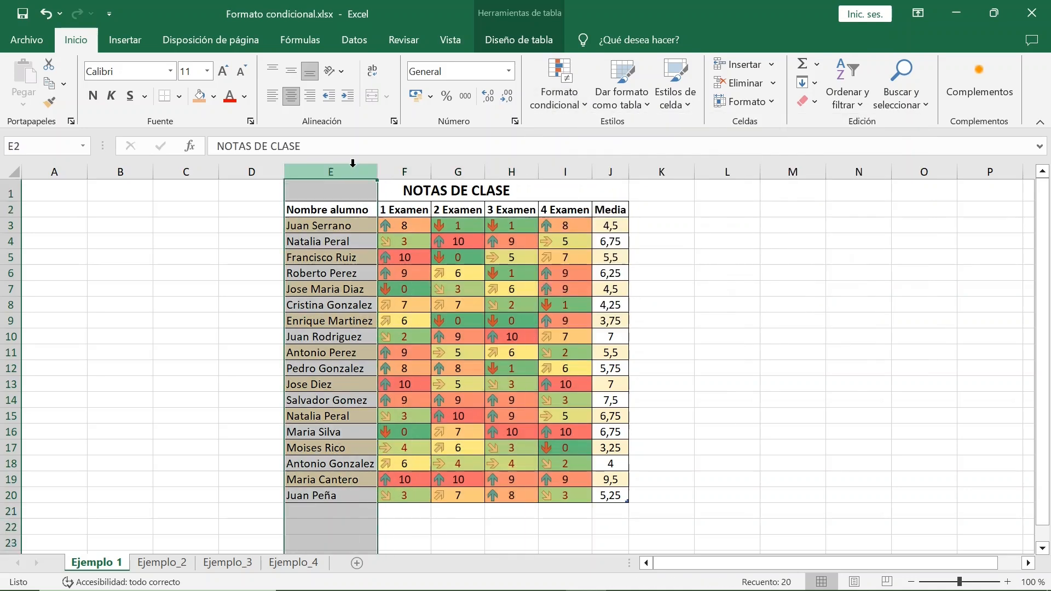
{"action": "left_click", "coordinate": [586, 108]}
{"action": "mouse_move", "coordinate": [770, 134]}
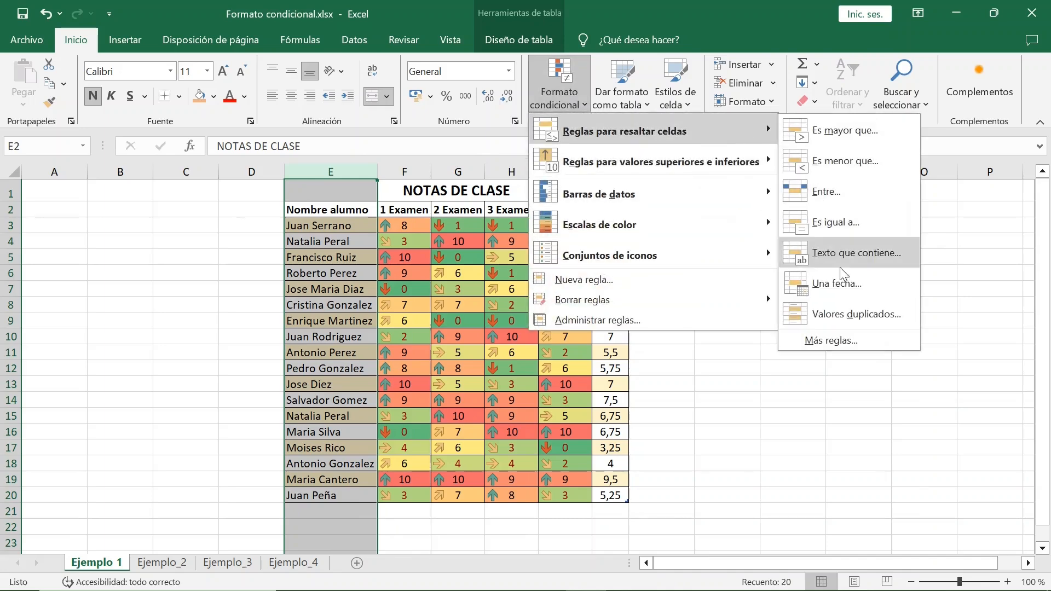
{"action": "left_click", "coordinate": [855, 317]}
{"action": "left_click", "coordinate": [438, 340]}
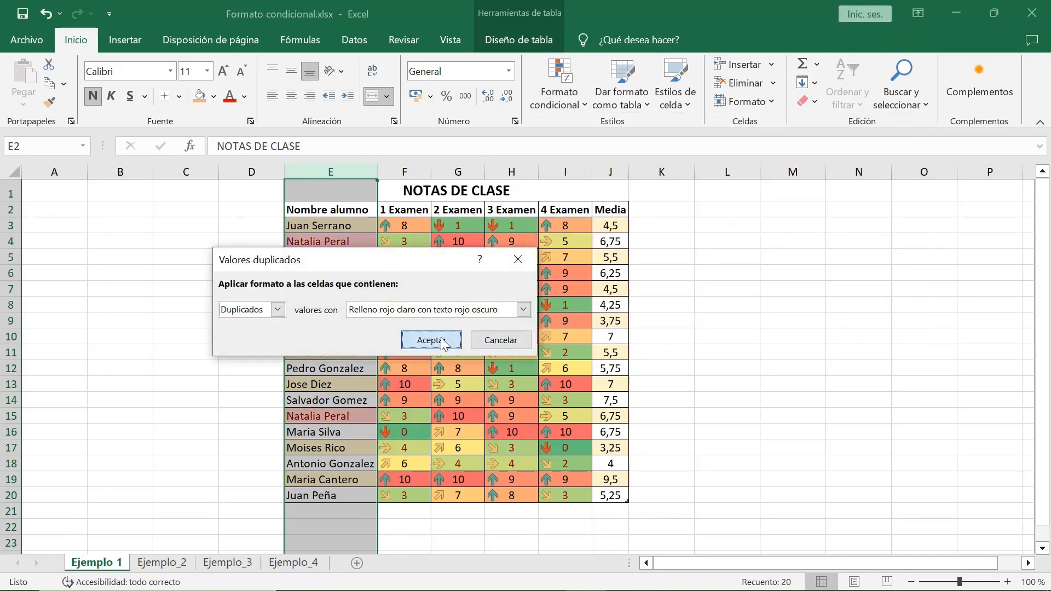
Step: Delete row 15, which holds the second entry of the duplicated student
{"action": "left_click", "coordinate": [11, 416]}
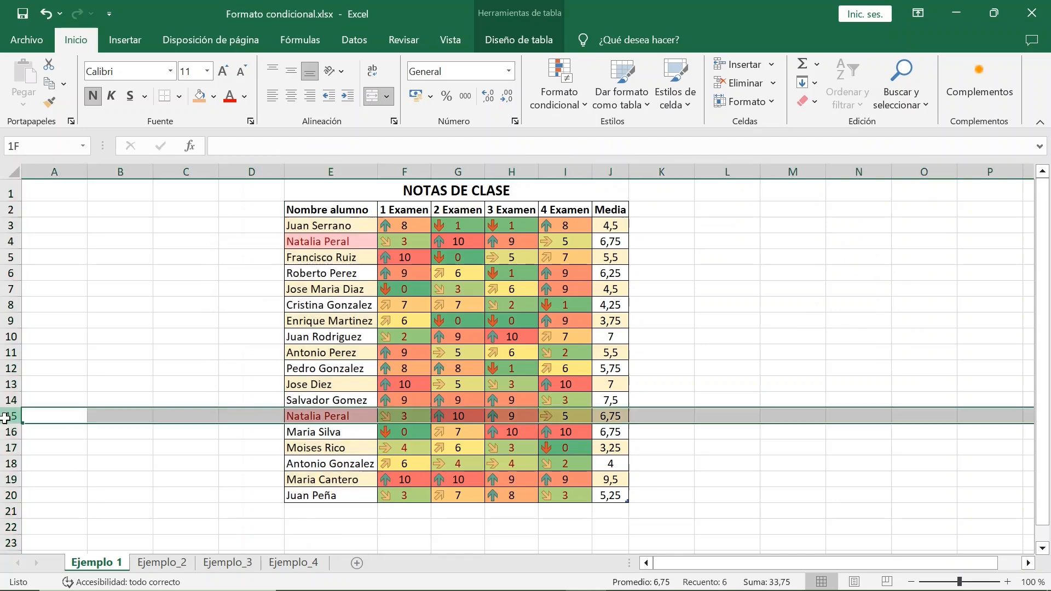
{"action": "right_click", "coordinate": [11, 416]}
{"action": "left_click", "coordinate": [74, 306]}
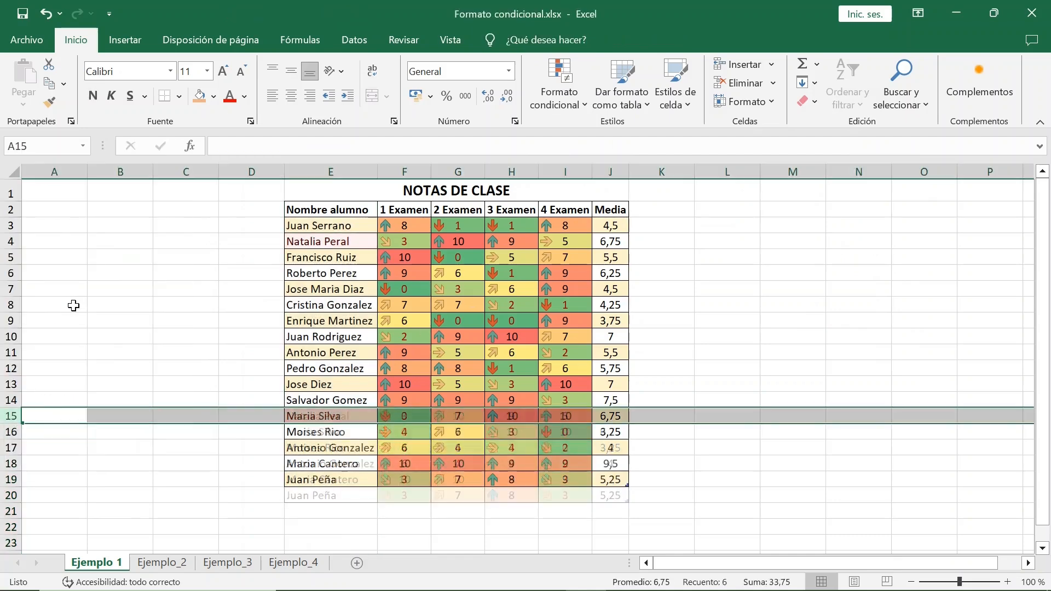
Step: Review the order of the grades table's conditional formatting rules in the rules manager
{"action": "left_click", "coordinate": [339, 304]}
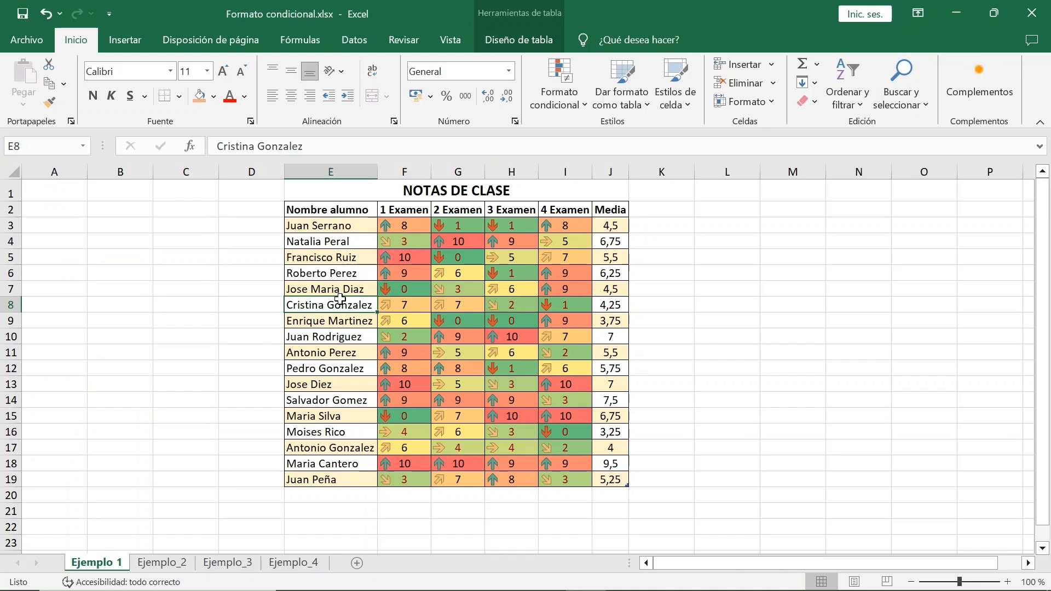
{"action": "left_click", "coordinate": [554, 107]}
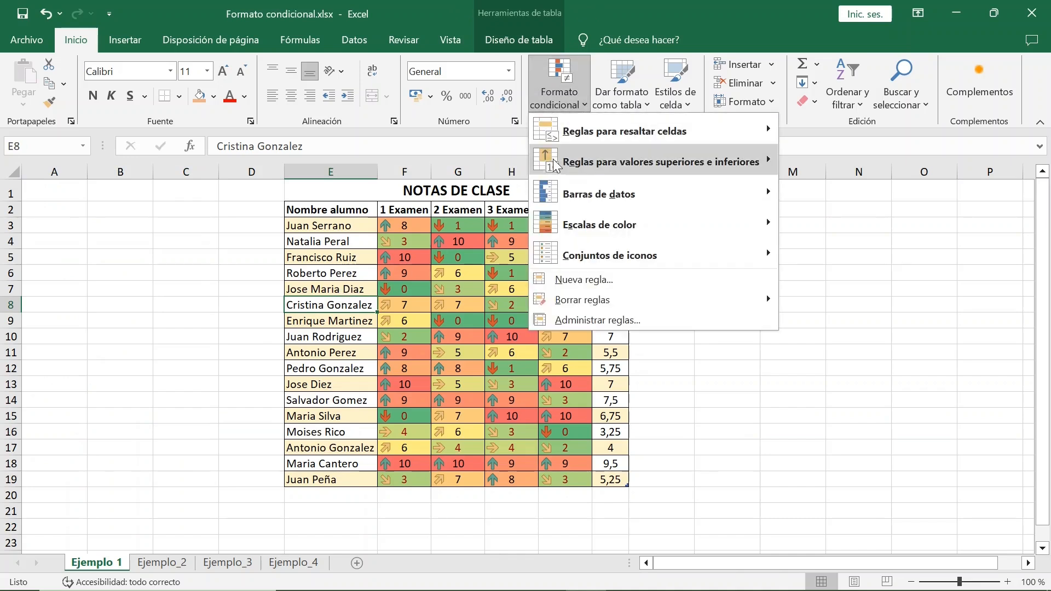
{"action": "mouse_move", "coordinate": [574, 222]}
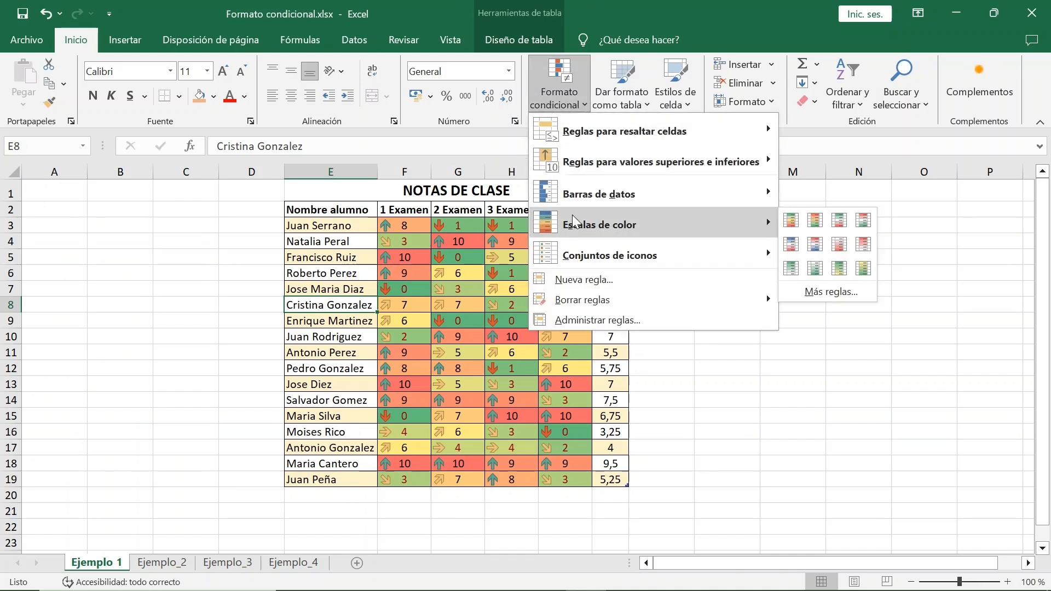
{"action": "left_click", "coordinate": [575, 318]}
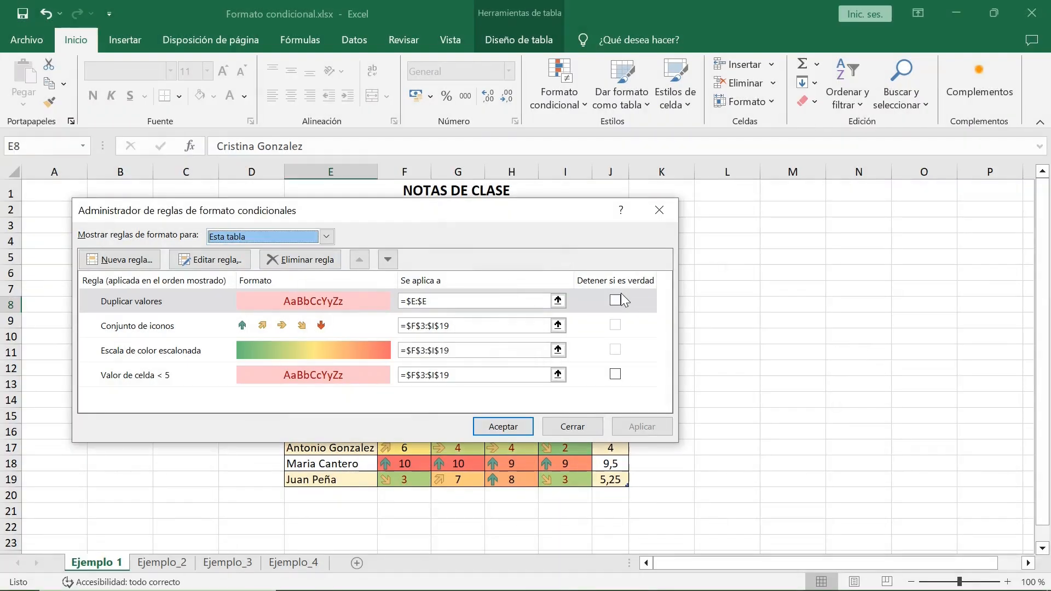
{"action": "left_click", "coordinate": [185, 328]}
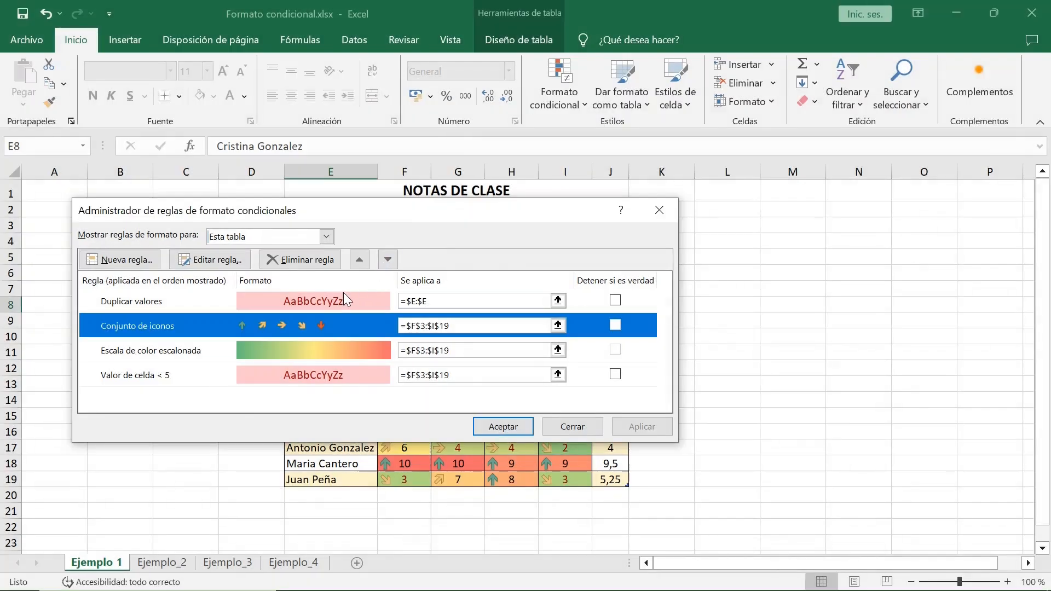
{"action": "left_click", "coordinate": [343, 296]}
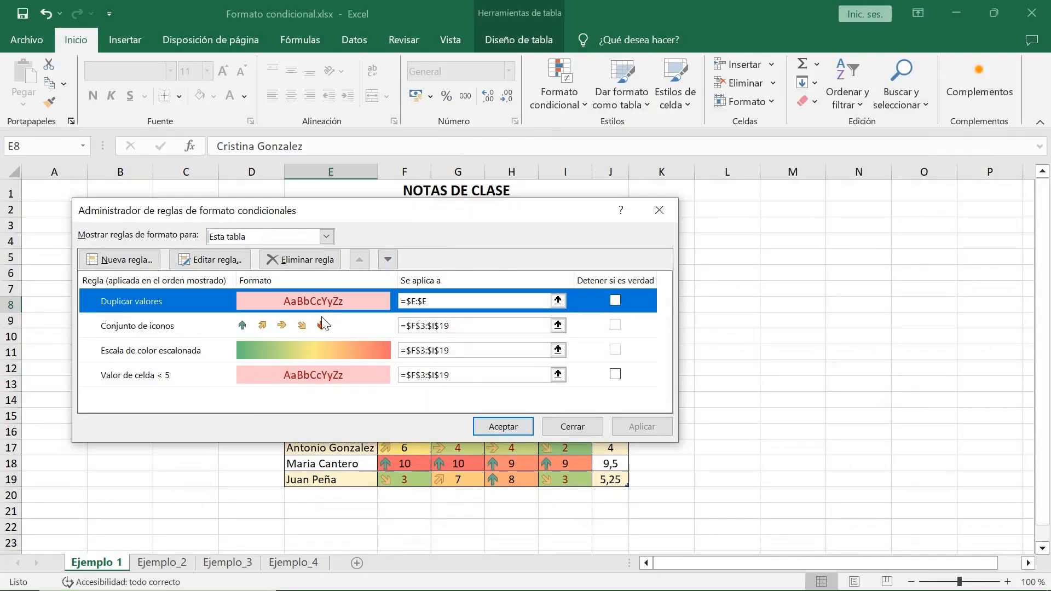
{"action": "left_click", "coordinate": [319, 324]}
{"action": "left_click", "coordinate": [309, 346]}
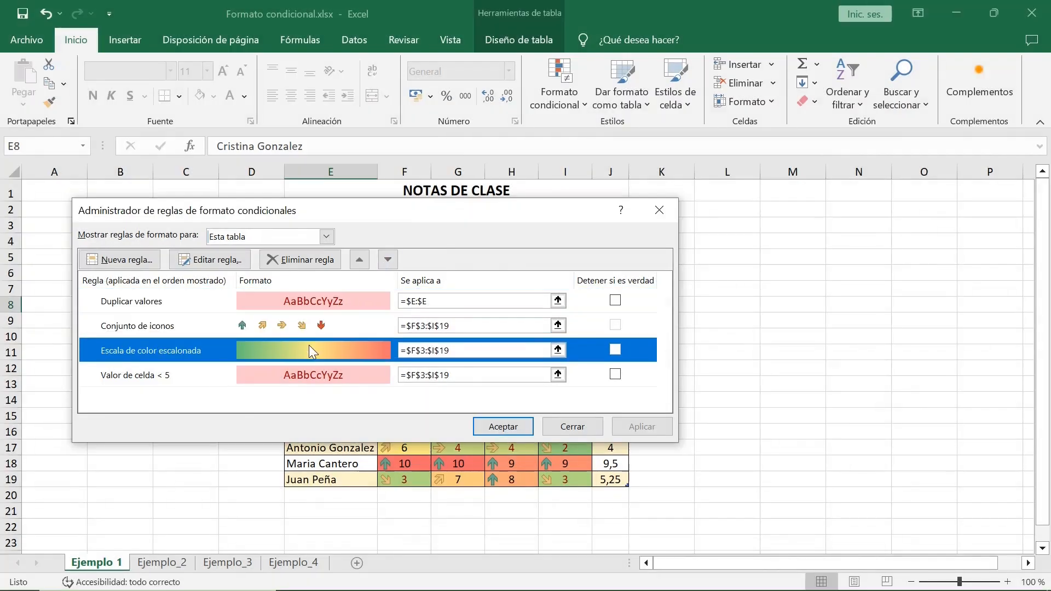
Step: Try moving the cell value < 5 rule above the colour scale and icon set rules, and discard the reordering
{"action": "left_click", "coordinate": [307, 377]}
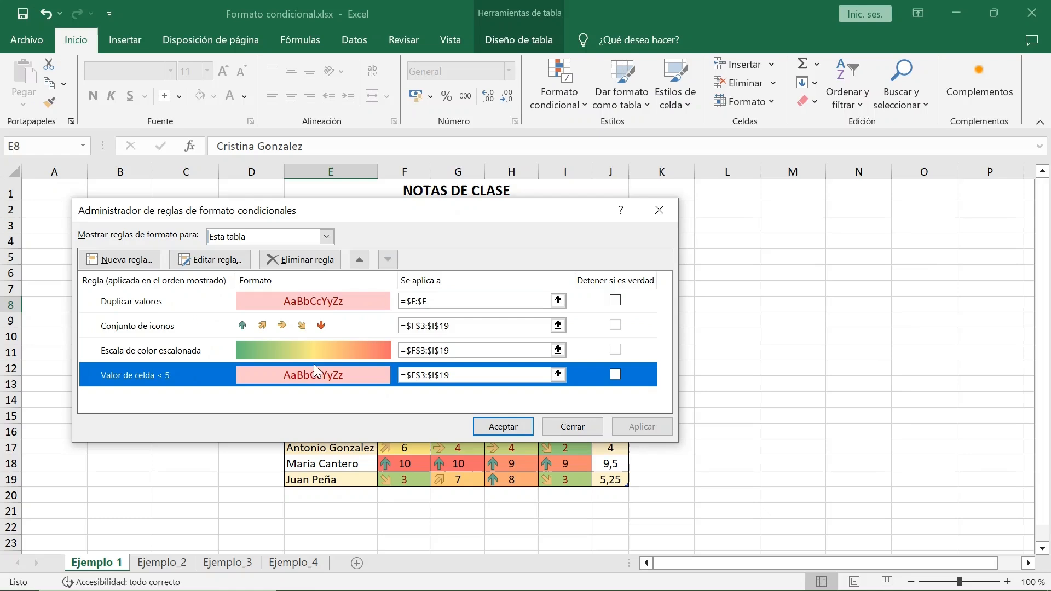
{"action": "left_click", "coordinate": [362, 260]}
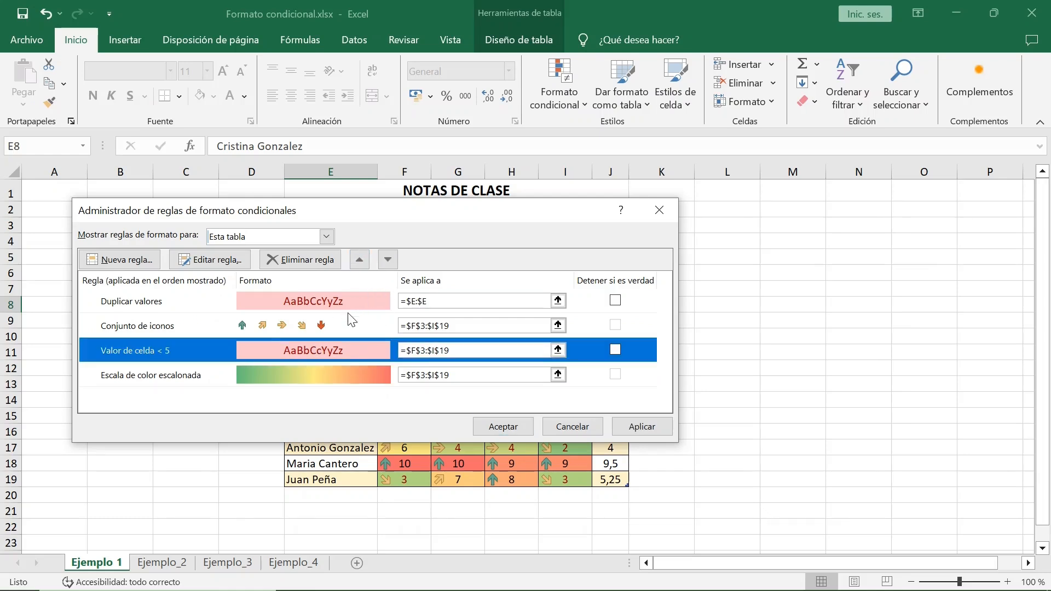
{"action": "left_click", "coordinate": [351, 325]}
{"action": "left_click", "coordinate": [387, 261]}
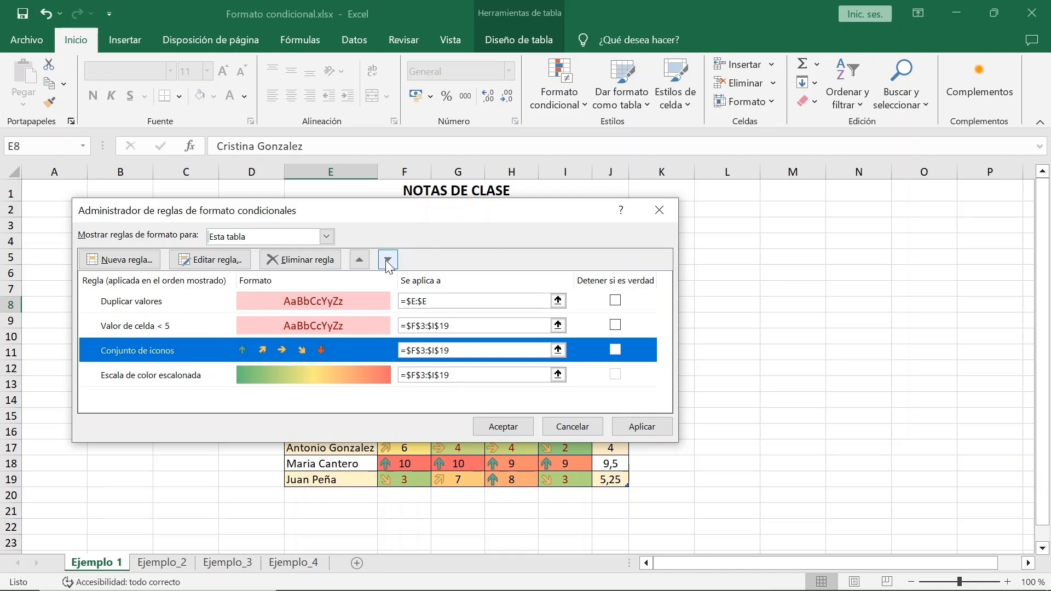
{"action": "left_click", "coordinate": [577, 433]}
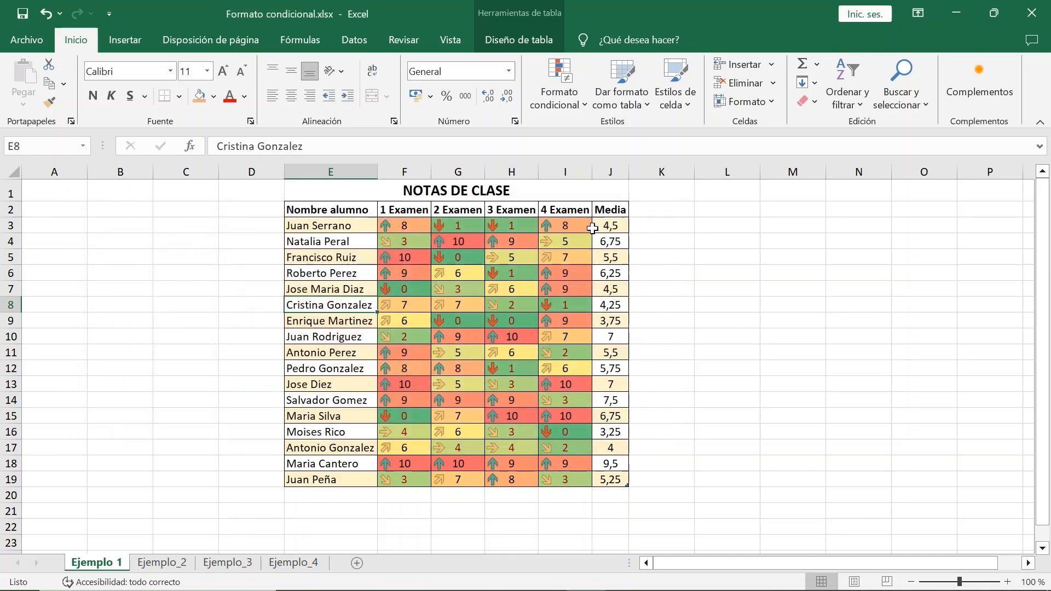
Step: Start a new formatting rule and examine the format styles and minimum and maximum types for formatting all cells by value
{"action": "left_click", "coordinate": [587, 105]}
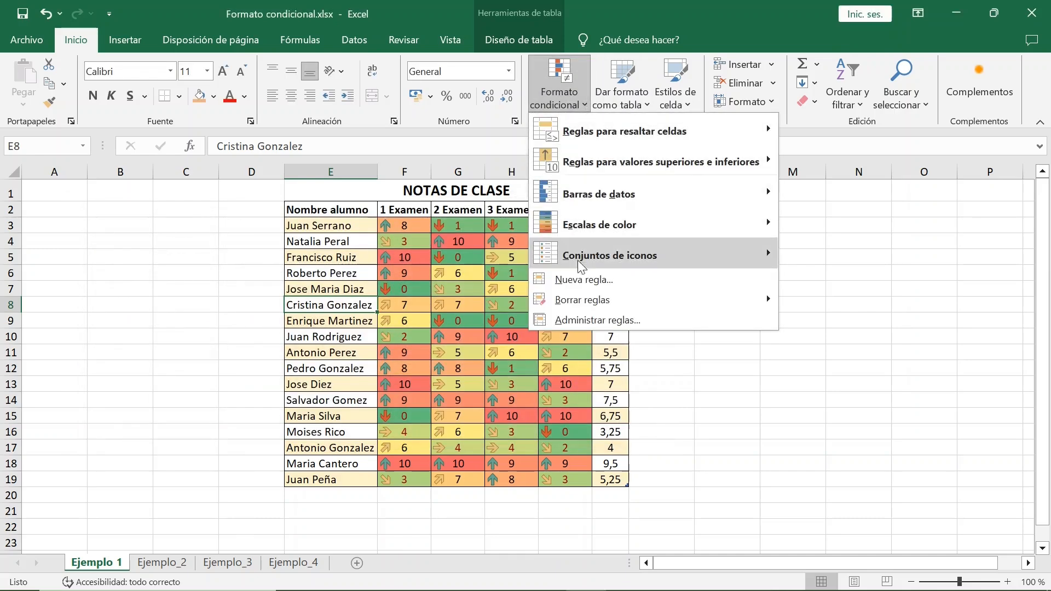
{"action": "left_click", "coordinate": [586, 282]}
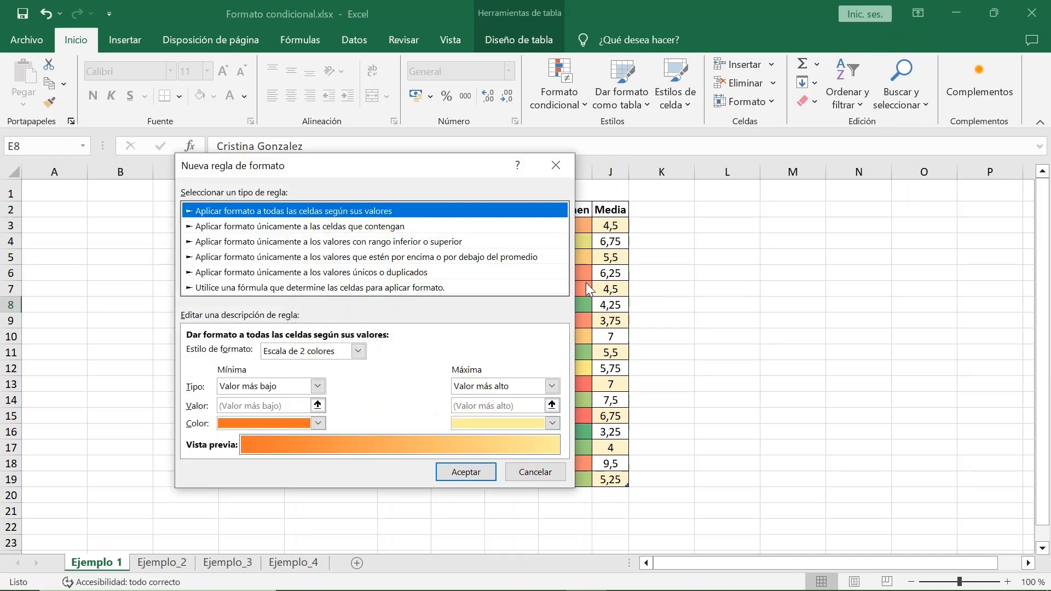
{"action": "left_click_drag", "start_coordinate": [470, 172], "coordinate": [597, 176]}
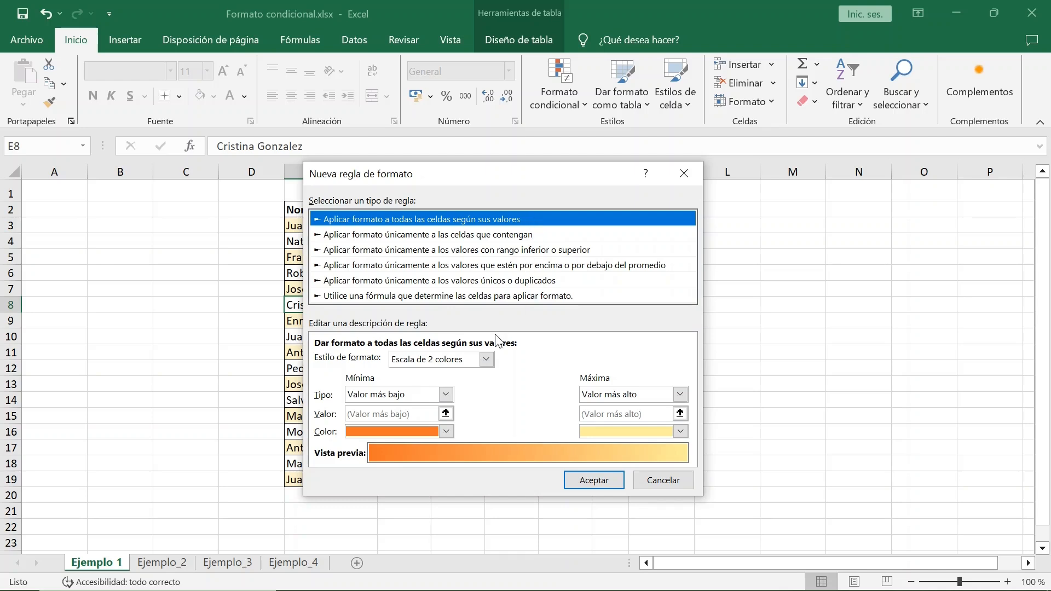
{"action": "left_click", "coordinate": [486, 360]}
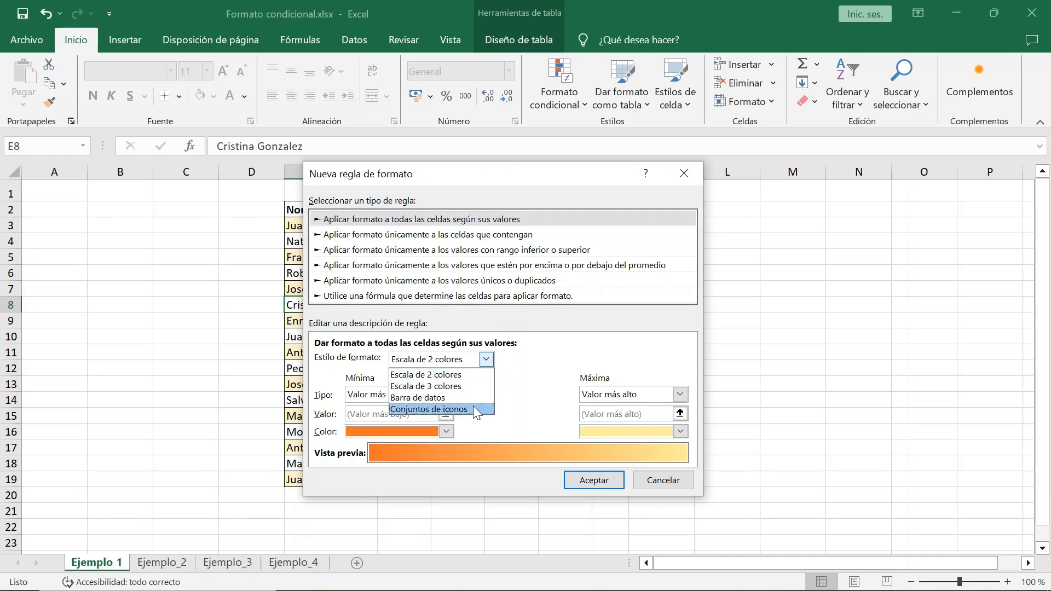
{"action": "left_click", "coordinate": [527, 388]}
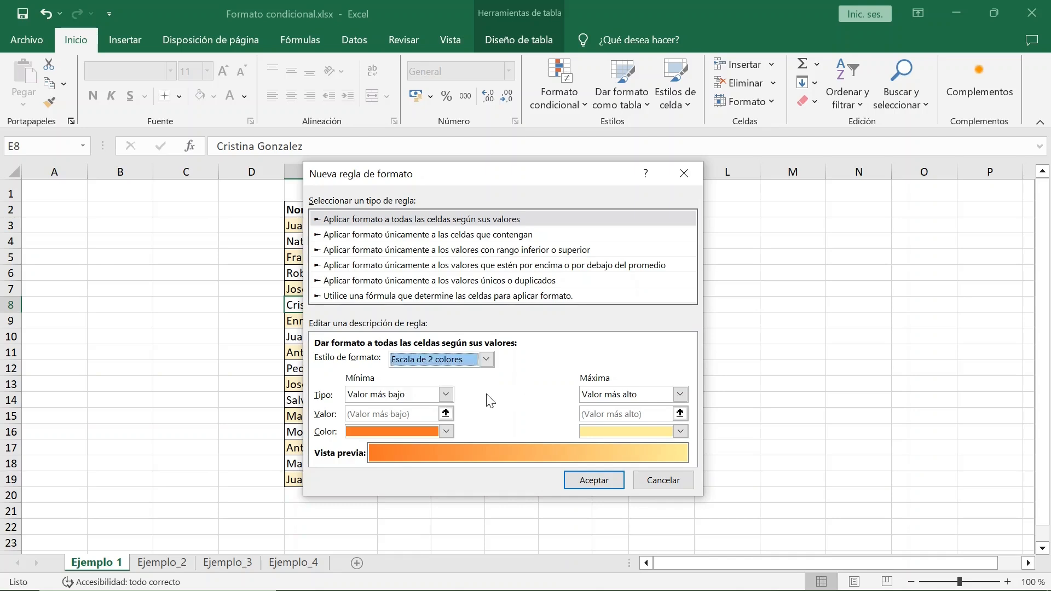
{"action": "left_click", "coordinate": [447, 394]}
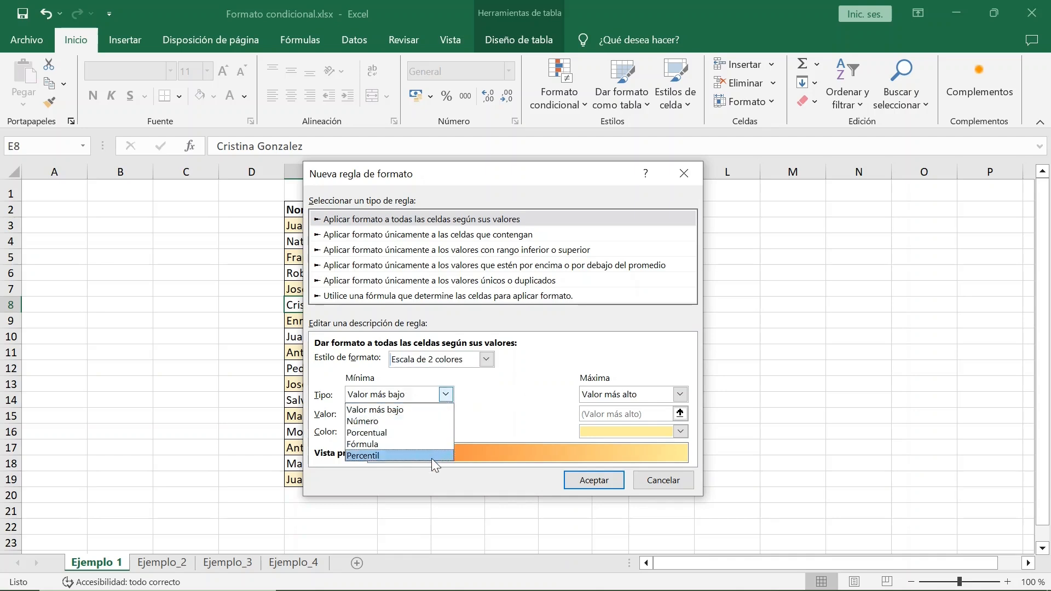
{"action": "left_click", "coordinate": [511, 407]}
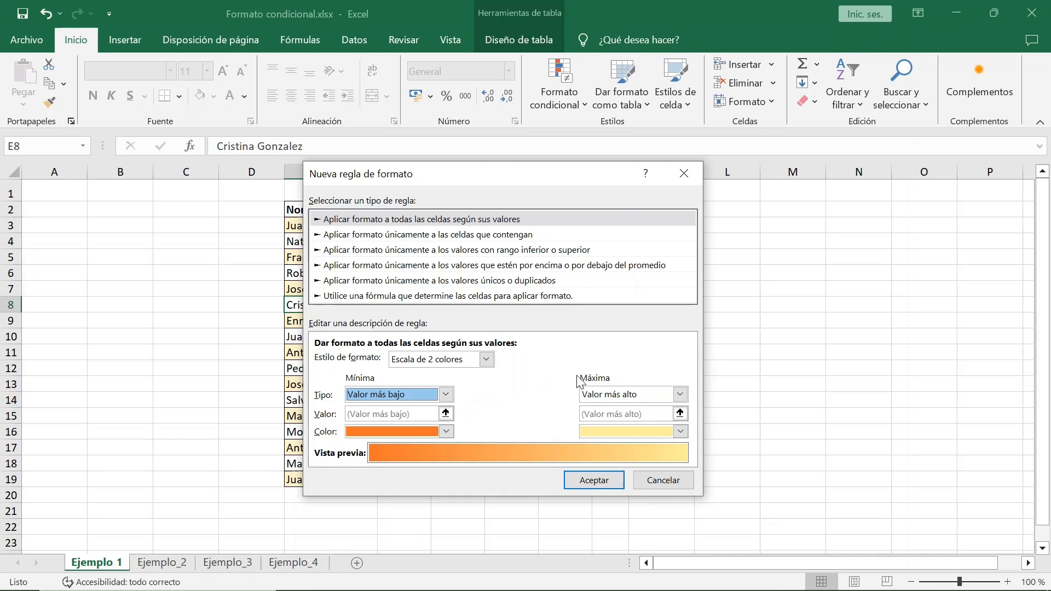
{"action": "left_click", "coordinate": [668, 393]}
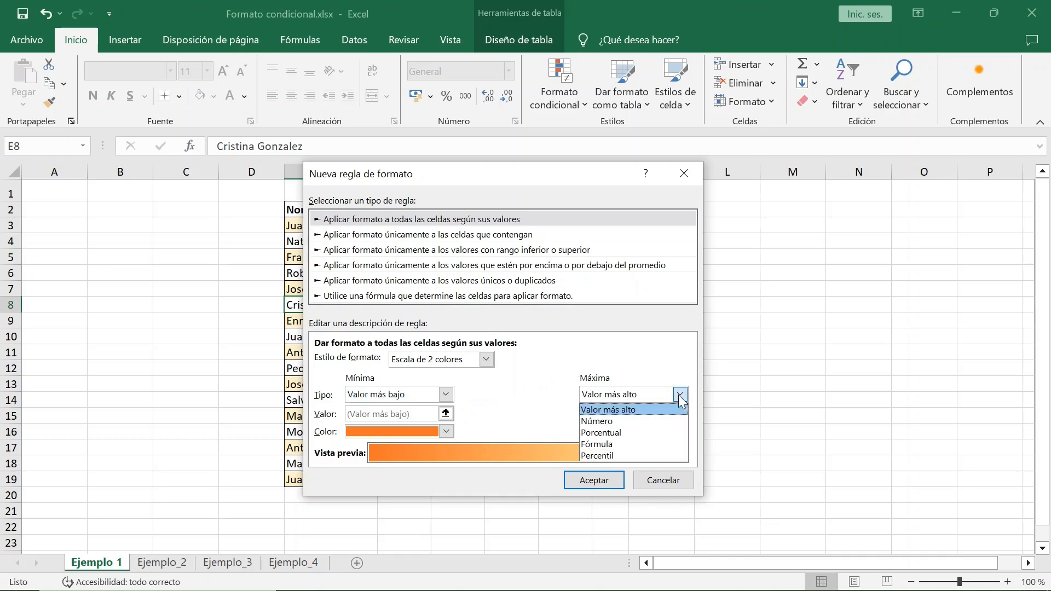
{"action": "left_click", "coordinate": [522, 393]}
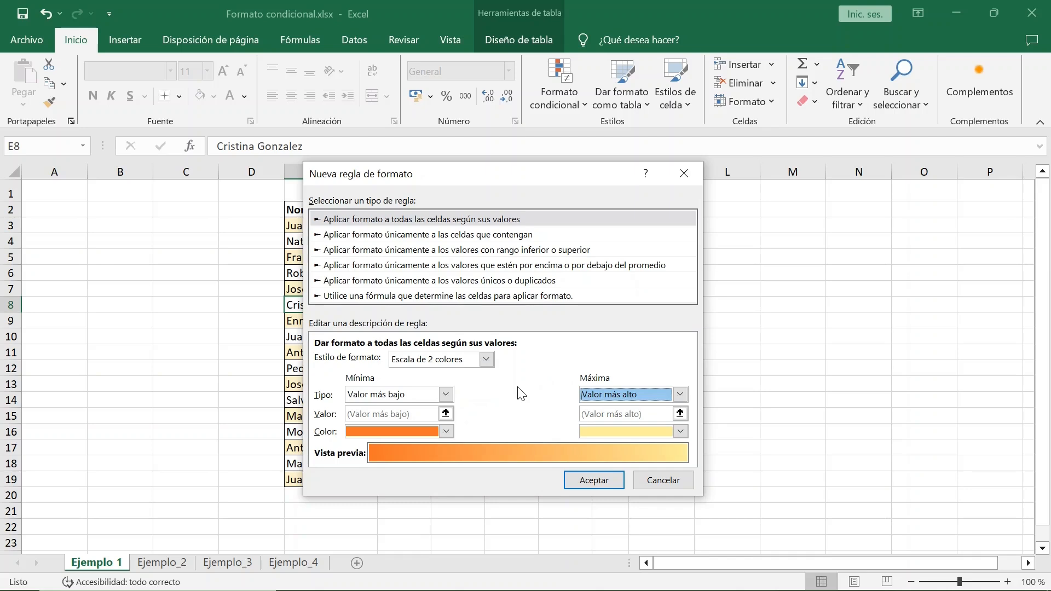
Step: Examine the cell criteria, comparison operators and value reference entry of the rule type that formats only cells that contain given values
{"action": "left_click", "coordinate": [503, 236]}
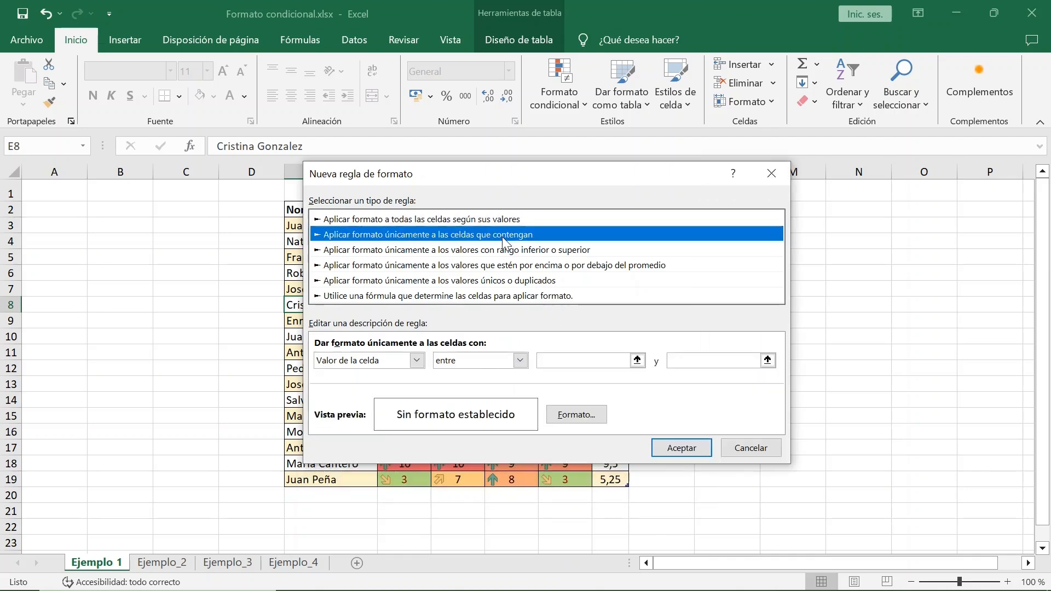
{"action": "left_click", "coordinate": [417, 361]}
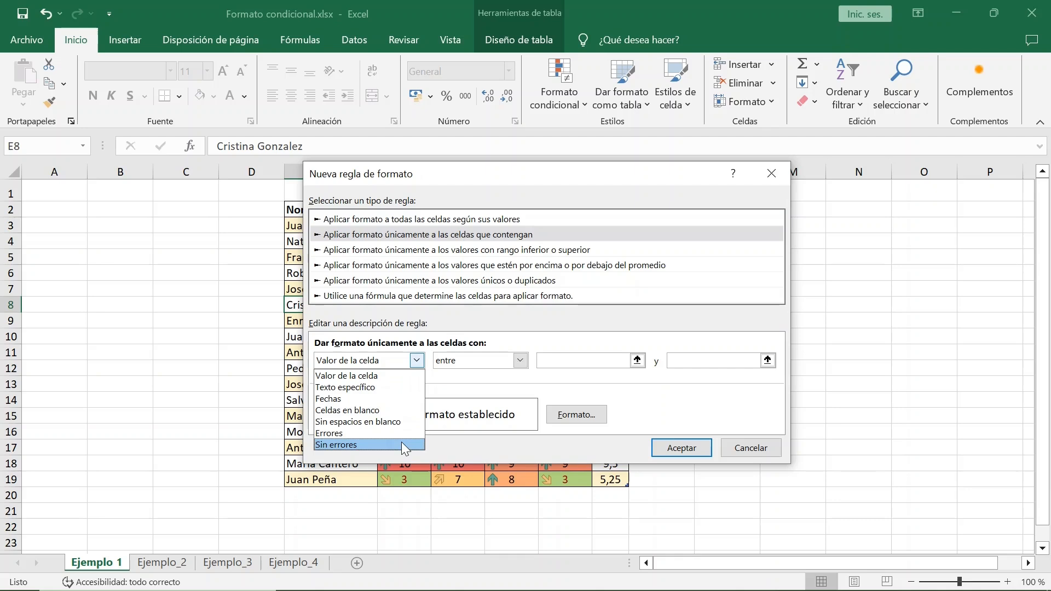
{"action": "left_click", "coordinate": [457, 386]}
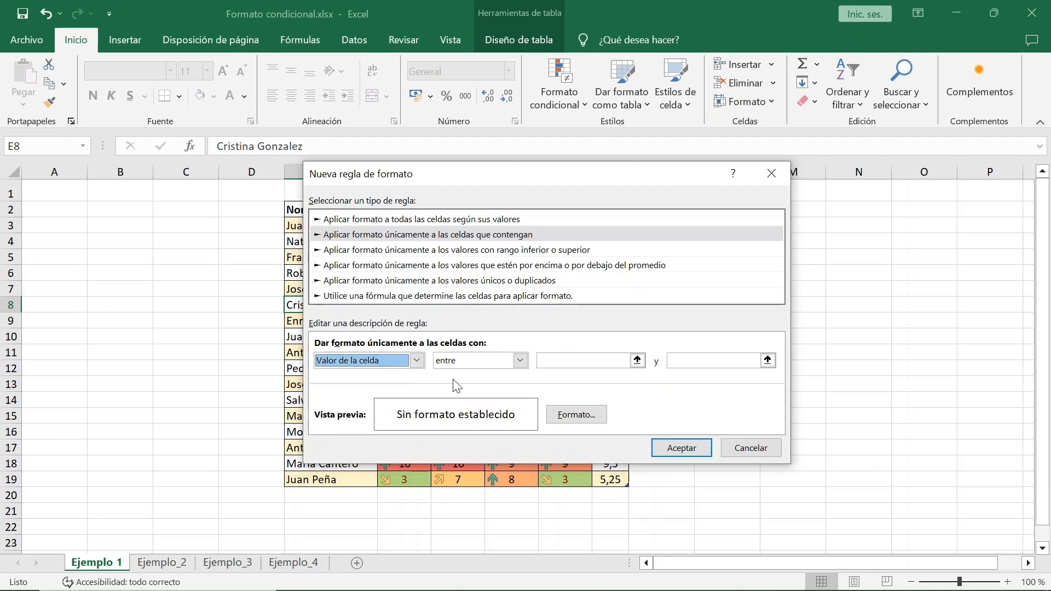
{"action": "left_click", "coordinate": [520, 361]}
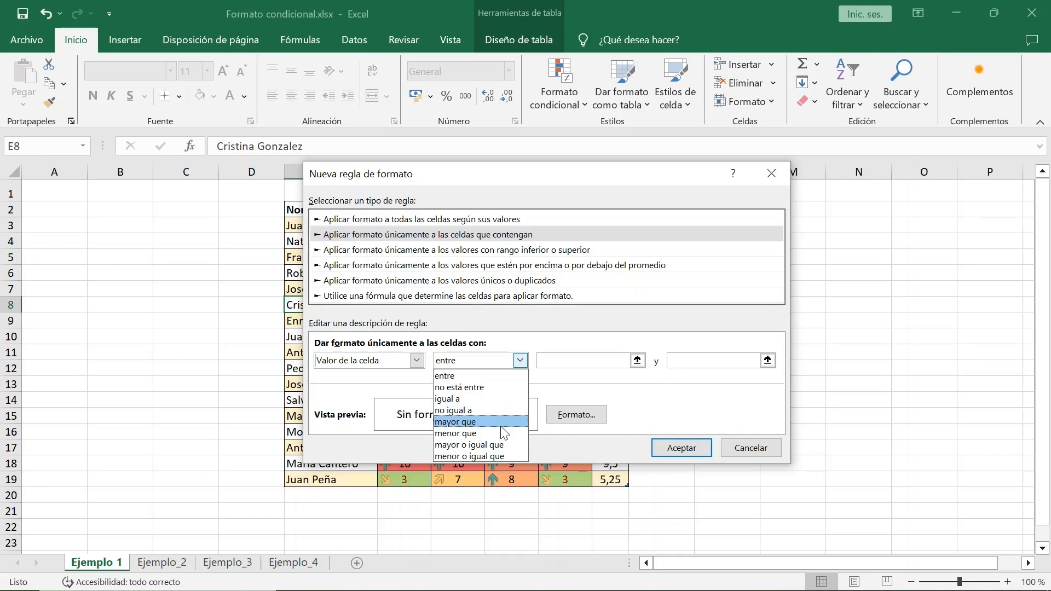
{"action": "left_click", "coordinate": [522, 362]}
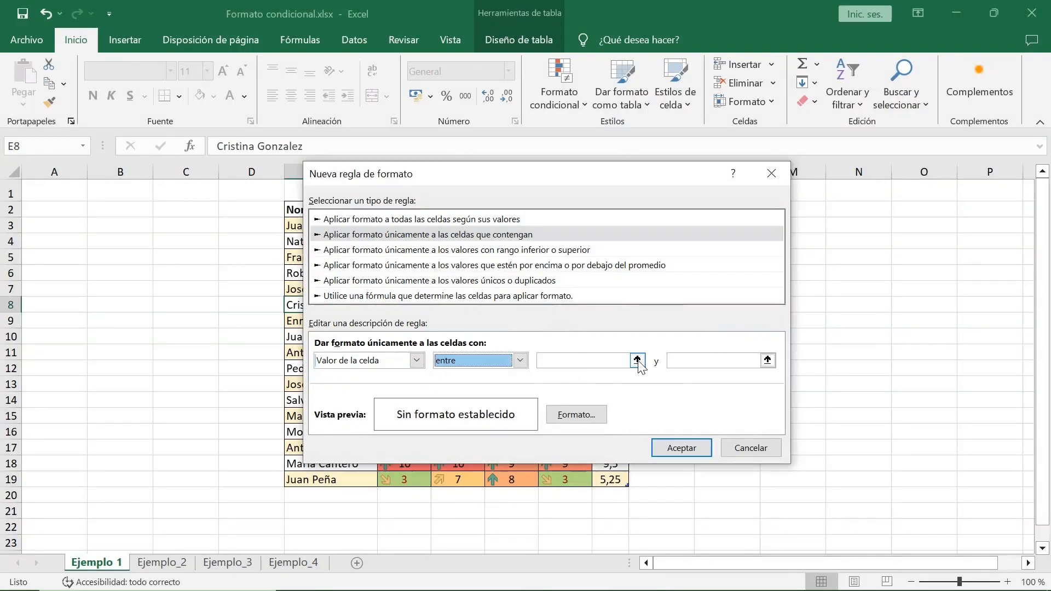
{"action": "left_click", "coordinate": [638, 360]}
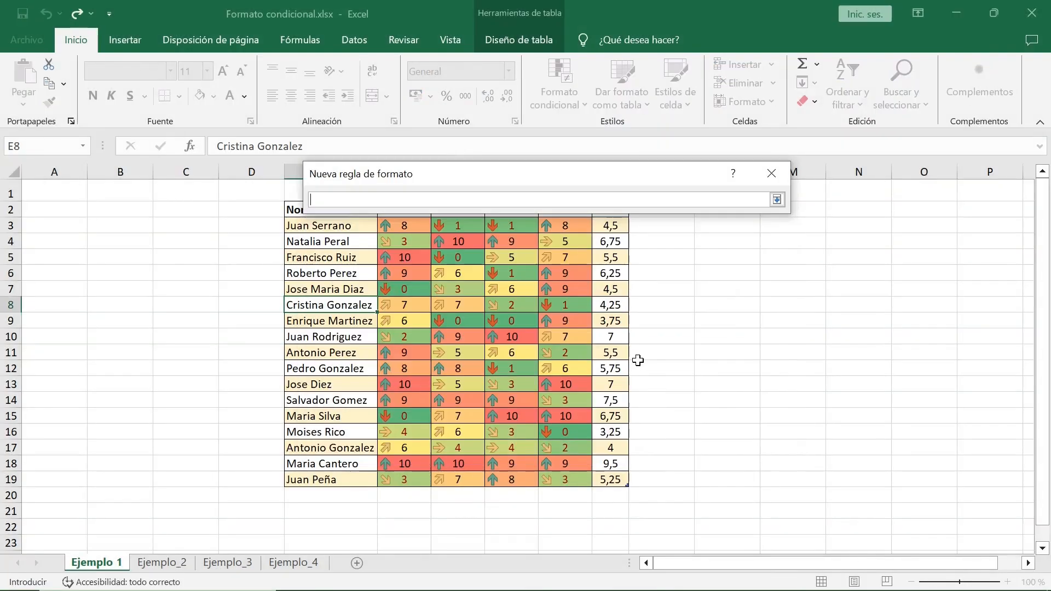
{"action": "left_click", "coordinate": [776, 201]}
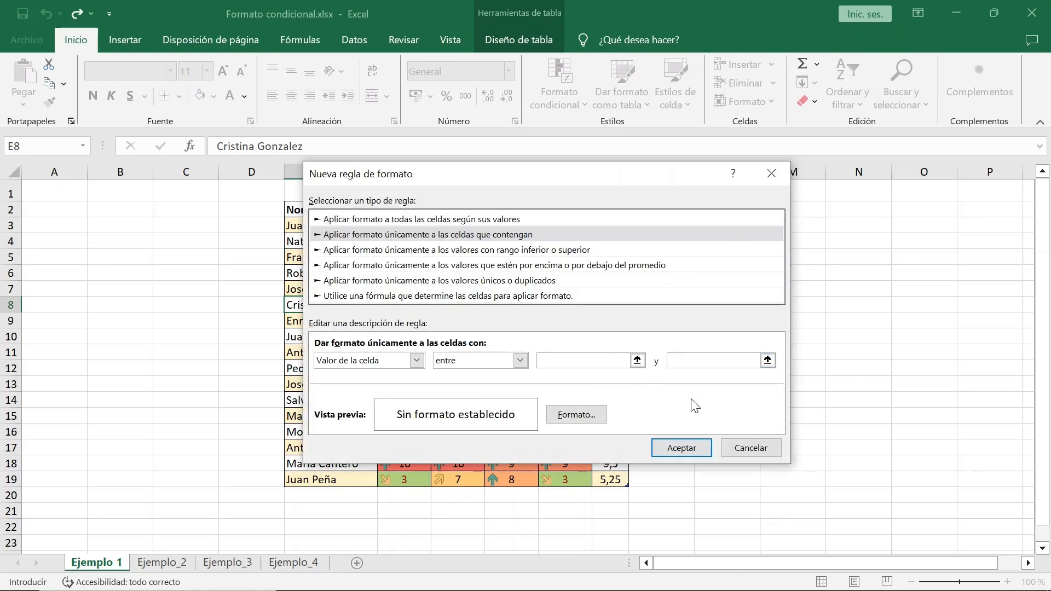
Step: Look through the font, fill and border options for the rule's cell format, and discard the format
{"action": "left_click", "coordinate": [578, 415]}
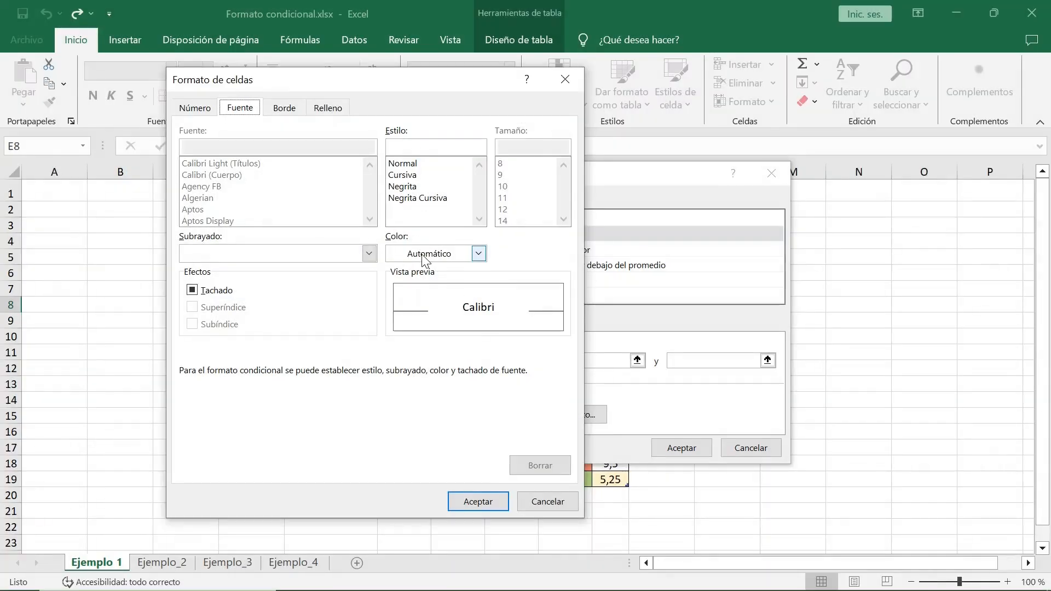
{"action": "left_click", "coordinate": [338, 109]}
{"action": "left_click", "coordinate": [271, 110]}
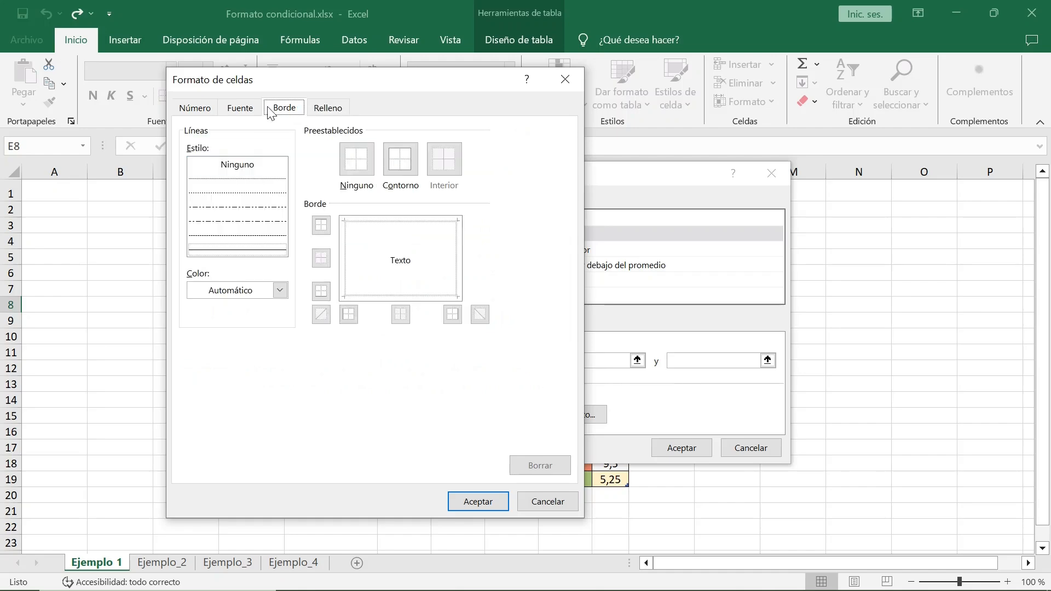
{"action": "left_click", "coordinate": [564, 498]}
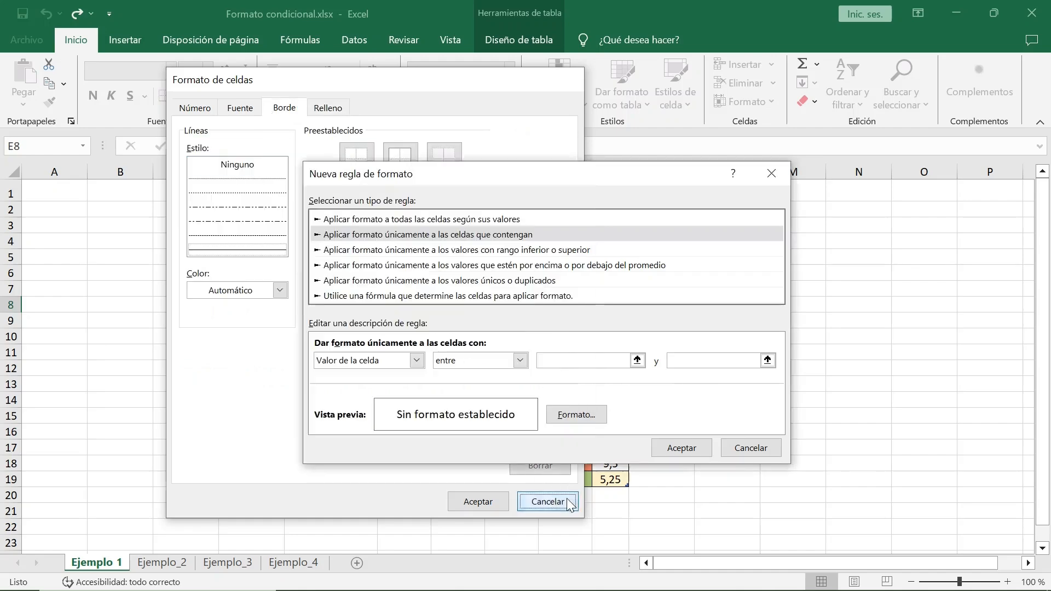
Step: Examine the first and last options of the rule type that formats only top or bottom ranked values
{"action": "left_click", "coordinate": [554, 255]}
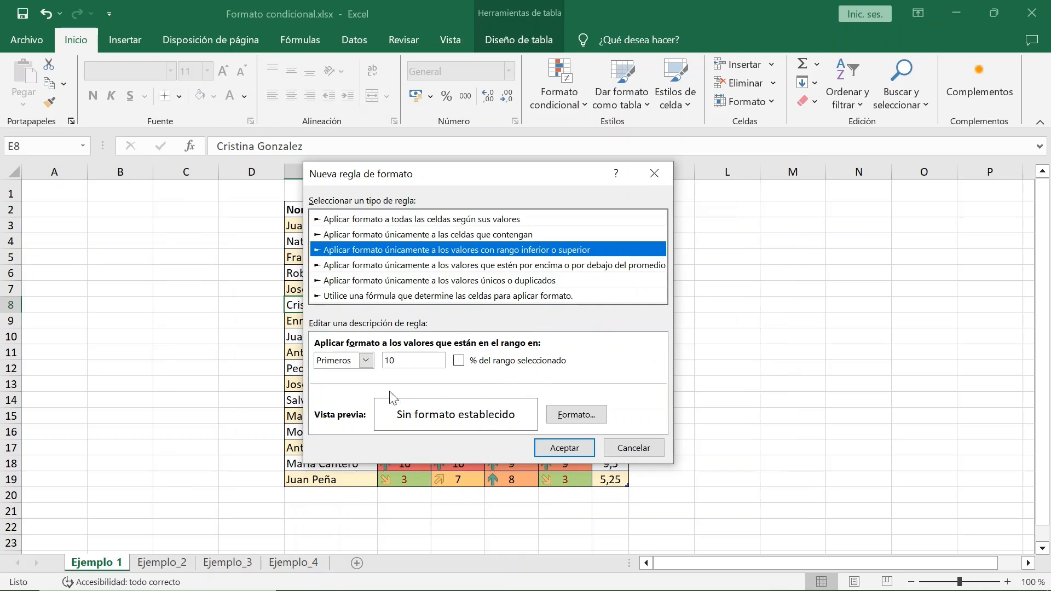
{"action": "left_click", "coordinate": [366, 362]}
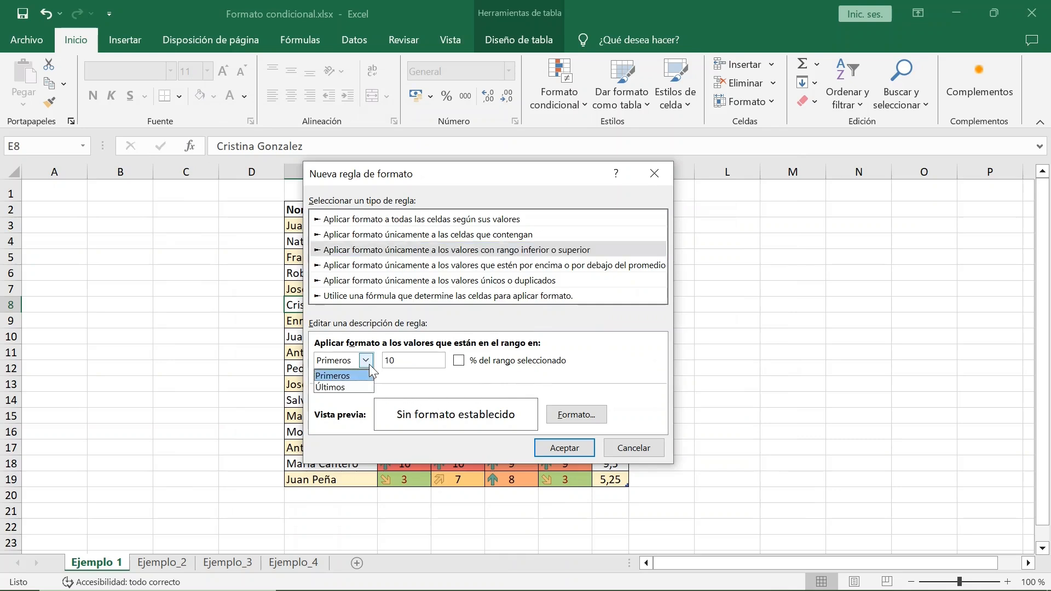
{"action": "left_click", "coordinate": [366, 361]}
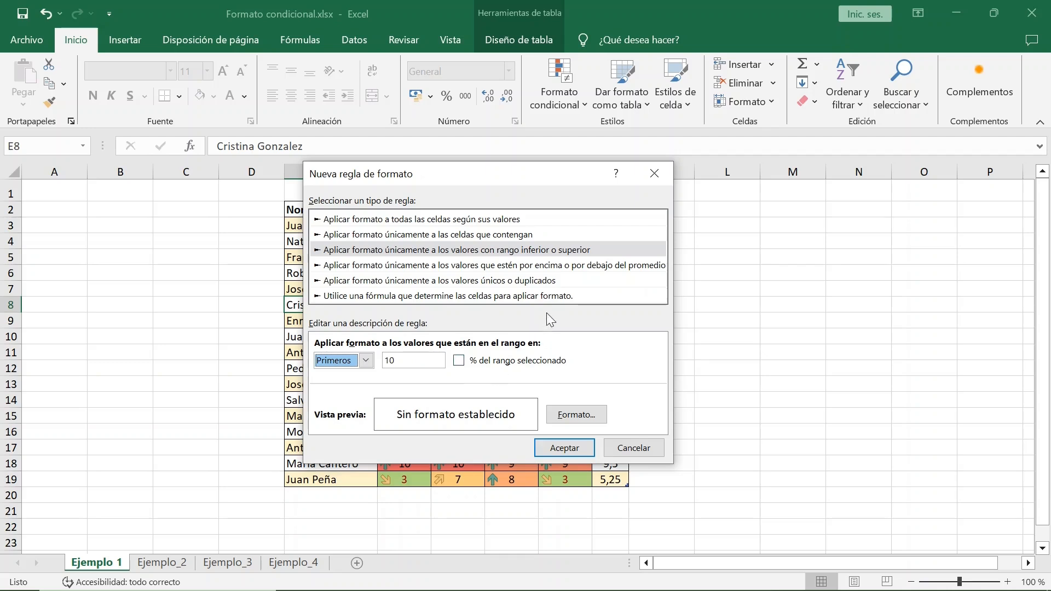
Step: Examine the comparison options of the rule type that formats only values above or below average
{"action": "left_click", "coordinate": [586, 269]}
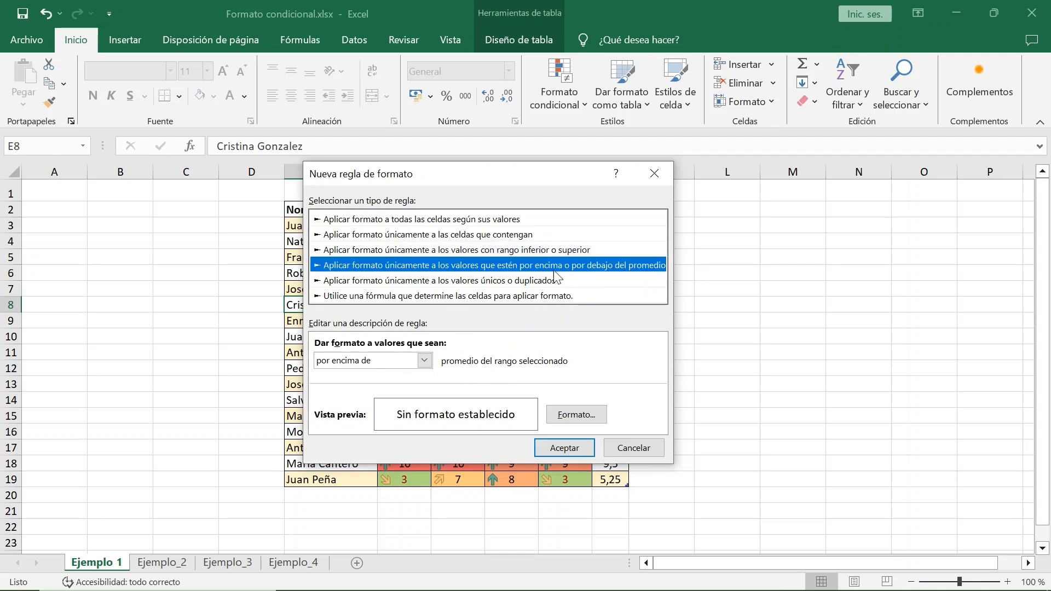
{"action": "left_click", "coordinate": [425, 361]}
{"action": "key", "text": "ctrl"}
{"action": "key", "text": "ctrl"}
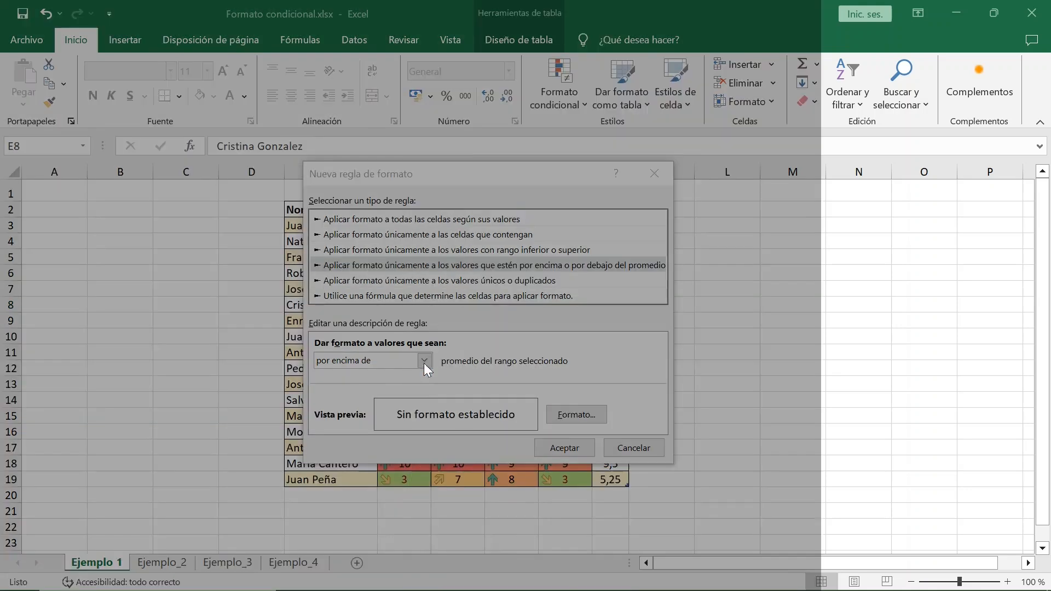
{"action": "left_click", "coordinate": [427, 363]}
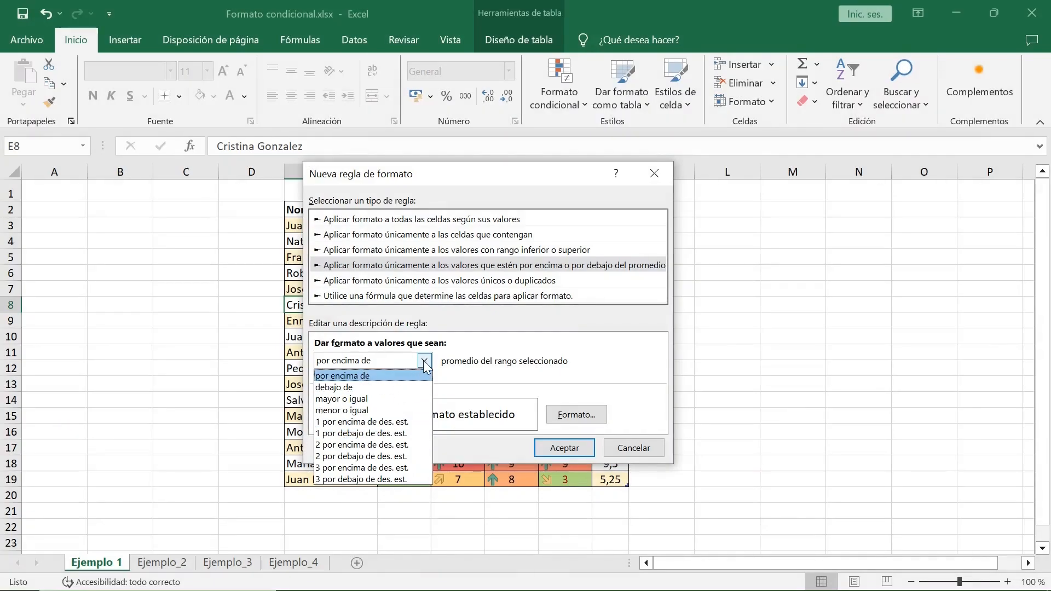
{"action": "left_click", "coordinate": [425, 362]}
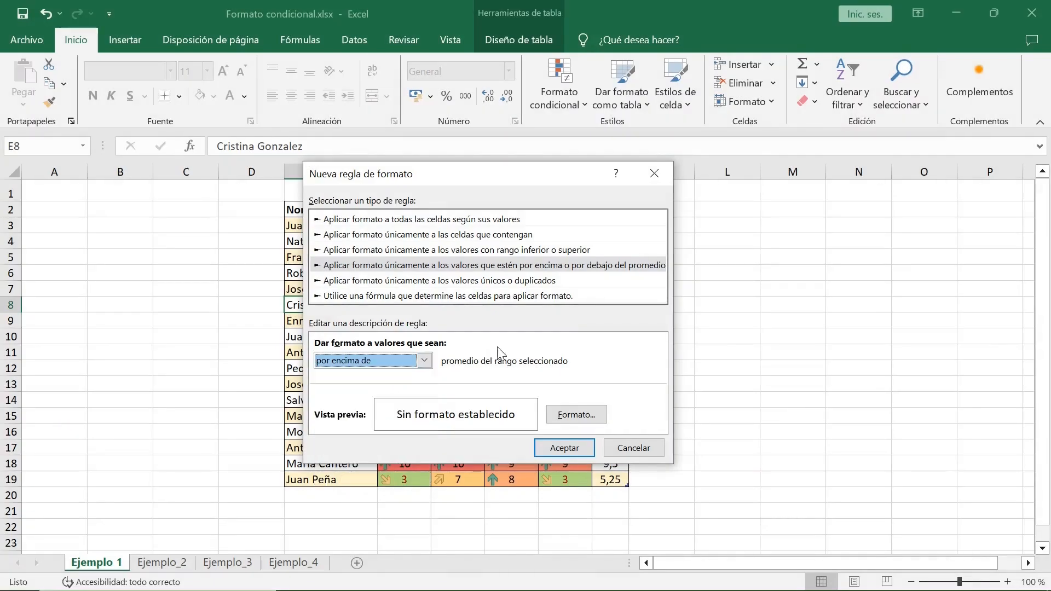
Step: Examine the unique or duplicate values rule type and the formula rule type, and cancel the new formatting rule
{"action": "left_click", "coordinate": [523, 282]}
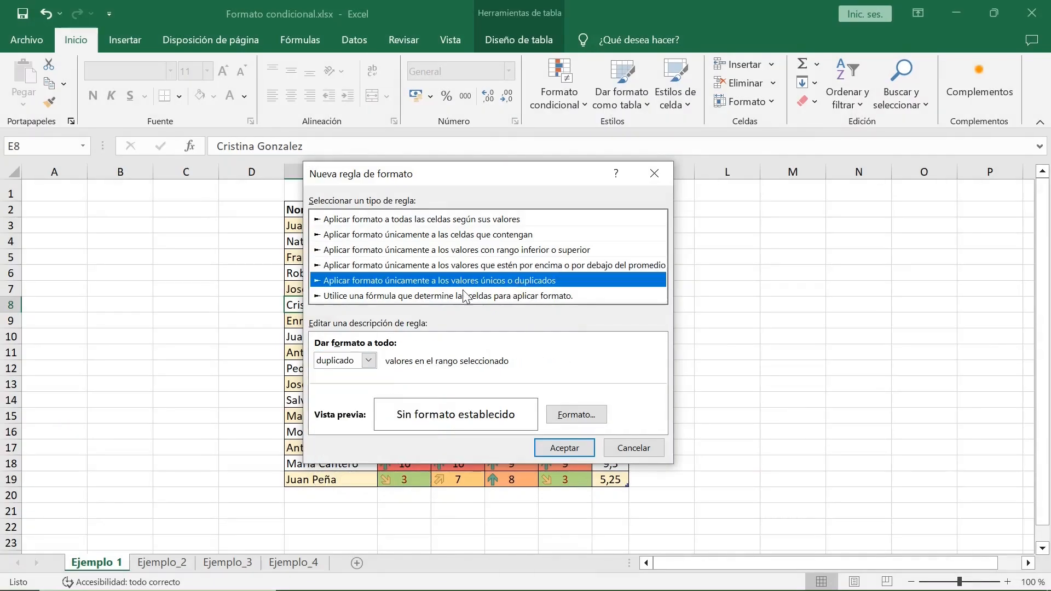
{"action": "left_click", "coordinate": [370, 360]}
{"action": "left_click", "coordinate": [369, 361]}
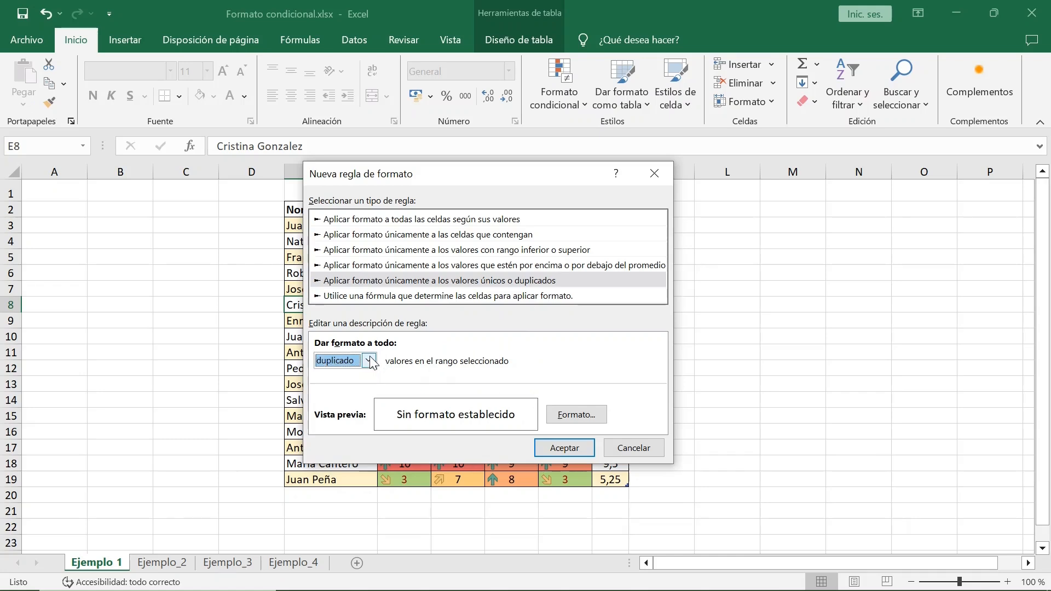
{"action": "left_click", "coordinate": [462, 297]}
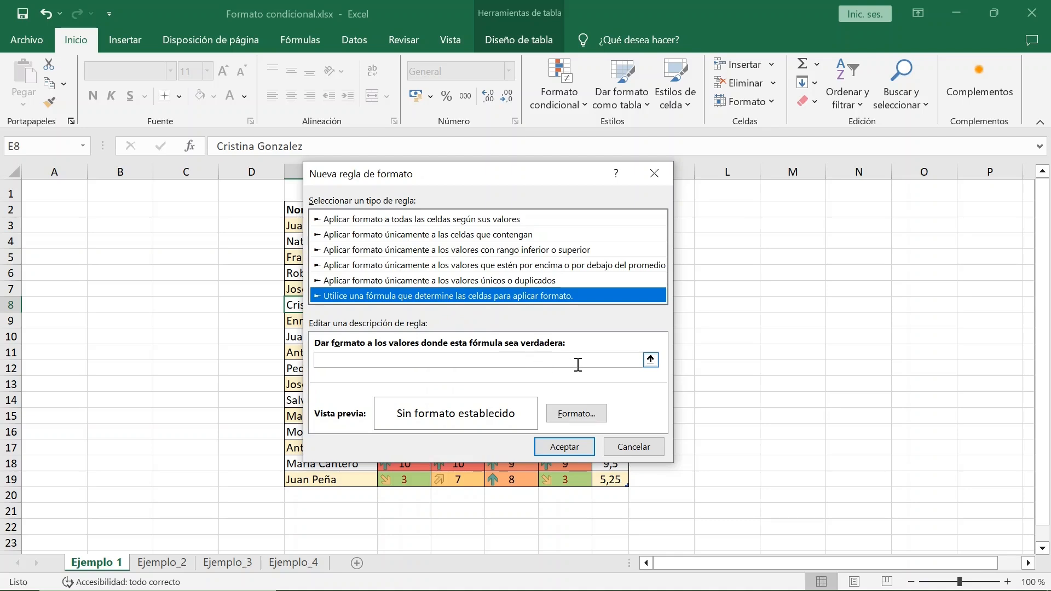
{"action": "left_click", "coordinate": [625, 449]}
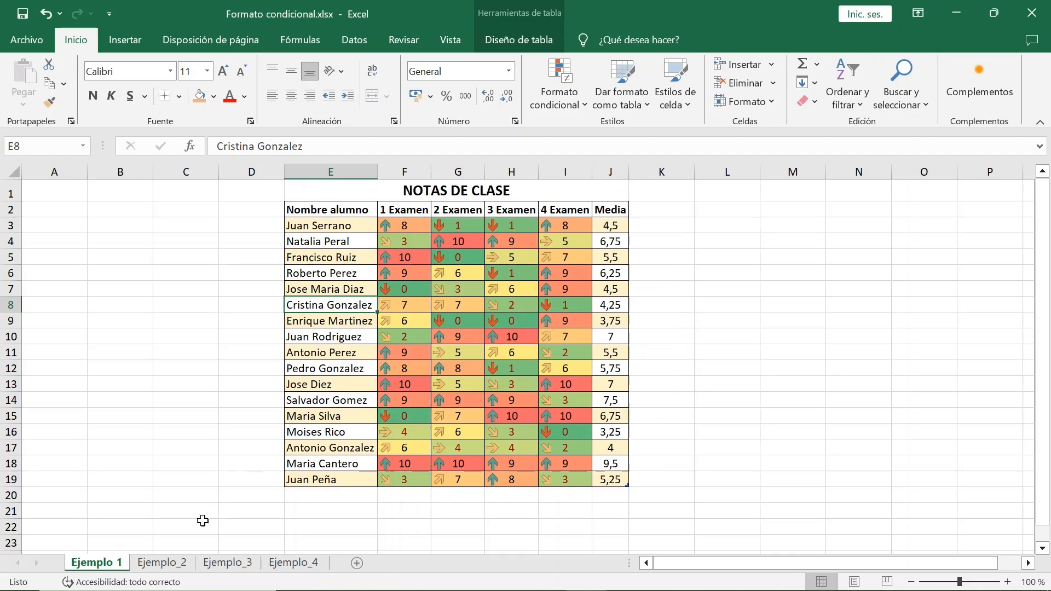
Step: Review the colour scale, data bar, icon set and combination examples on the Ejemplo_2 sheet
{"action": "left_click", "coordinate": [171, 565]}
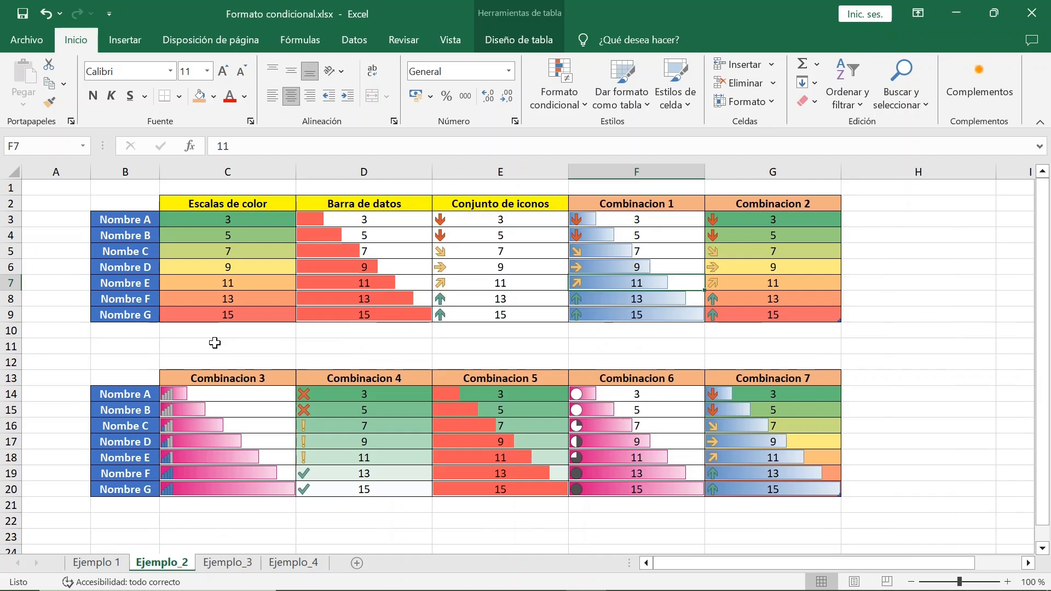
{"action": "key", "text": "alt"}
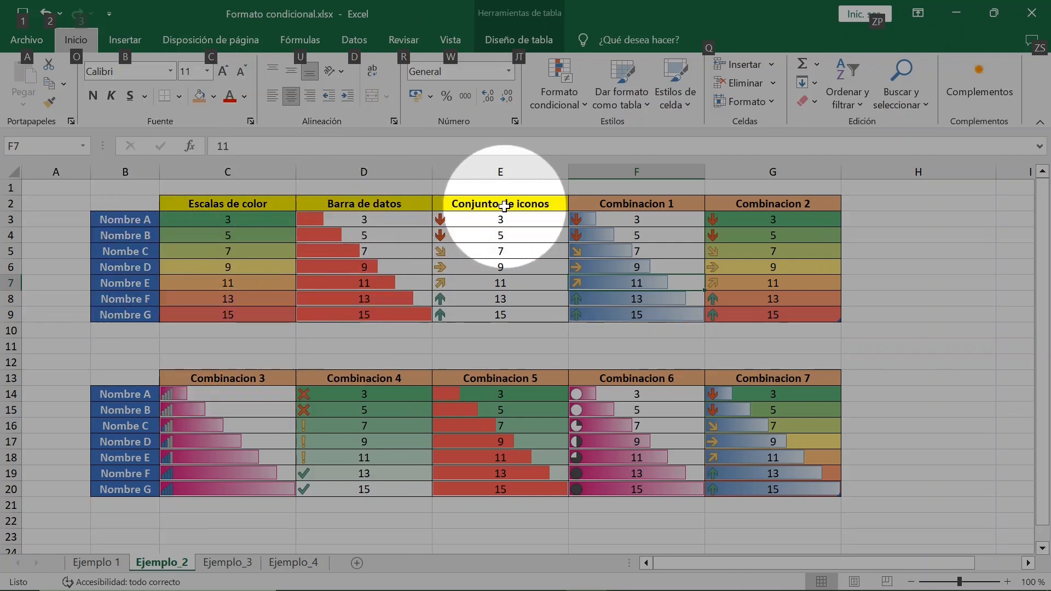
{"action": "key", "text": "alt"}
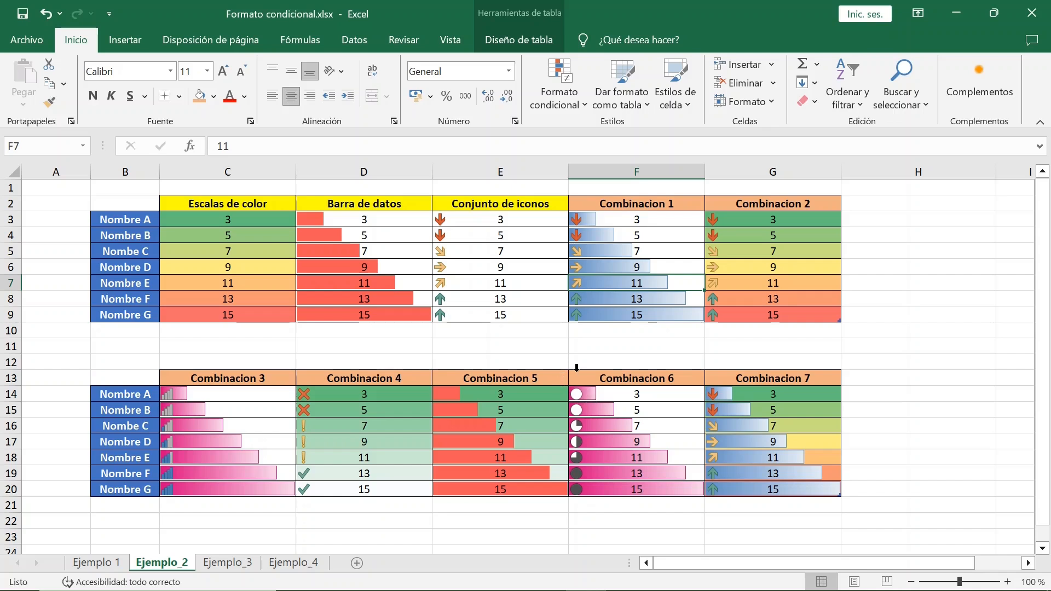
Step: Review the Ventas data bars and the Tendencia icons for all months on the Ejemplo_3 sheet
{"action": "left_click", "coordinate": [228, 563]}
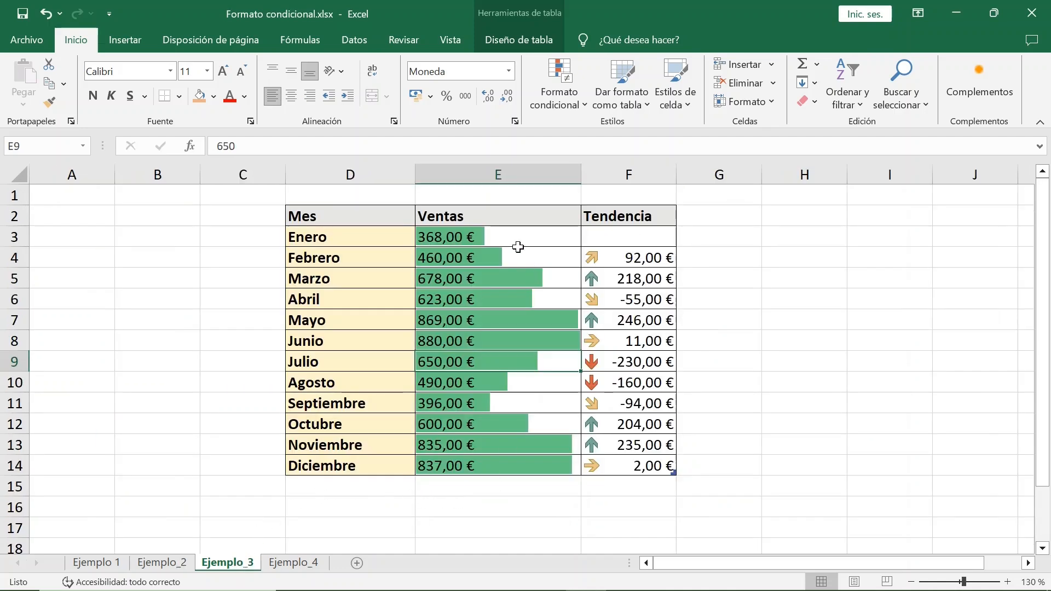
{"action": "left_click_drag", "start_coordinate": [520, 238], "coordinate": [510, 457]}
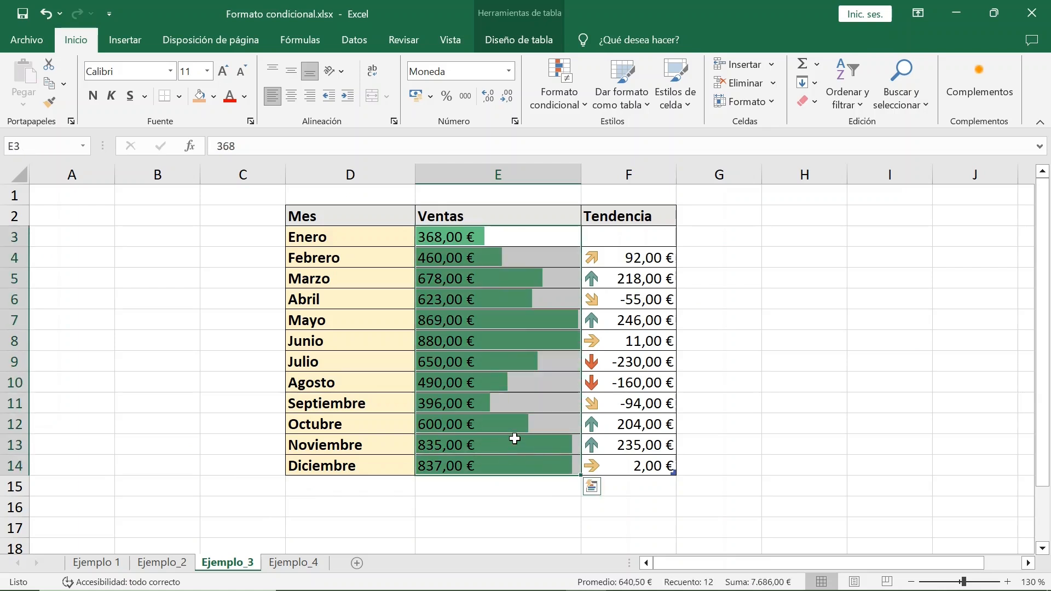
{"action": "left_click", "coordinate": [514, 441]}
{"action": "left_click_drag", "start_coordinate": [622, 237], "coordinate": [626, 466]}
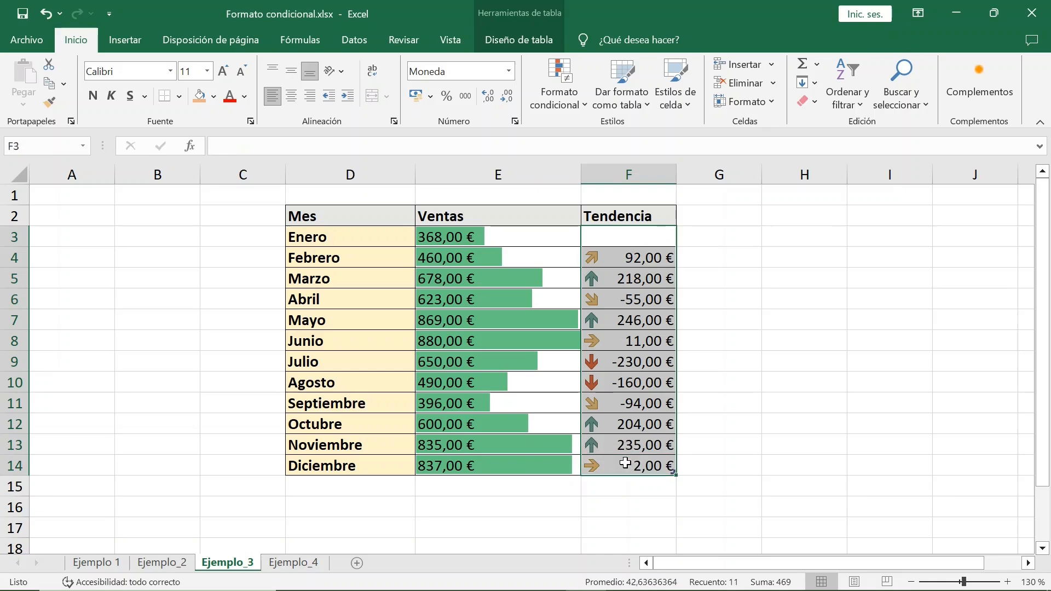
{"action": "left_click", "coordinate": [614, 424]}
Step: Review the sales table's conditional formatting rules in the rules manager, and close it without changes
{"action": "left_click", "coordinate": [583, 105]}
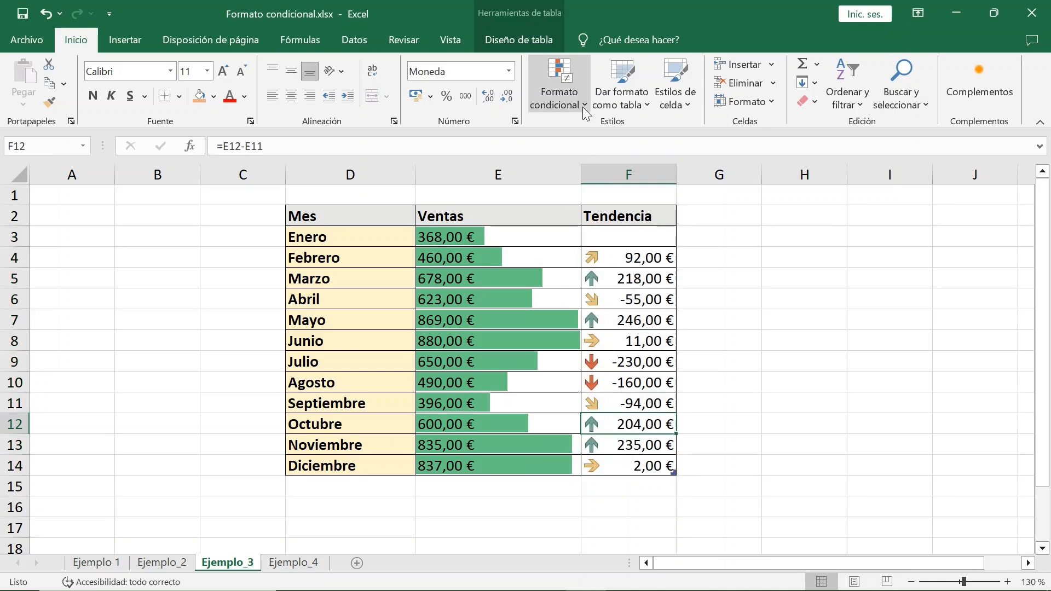
{"action": "left_click", "coordinate": [575, 323]}
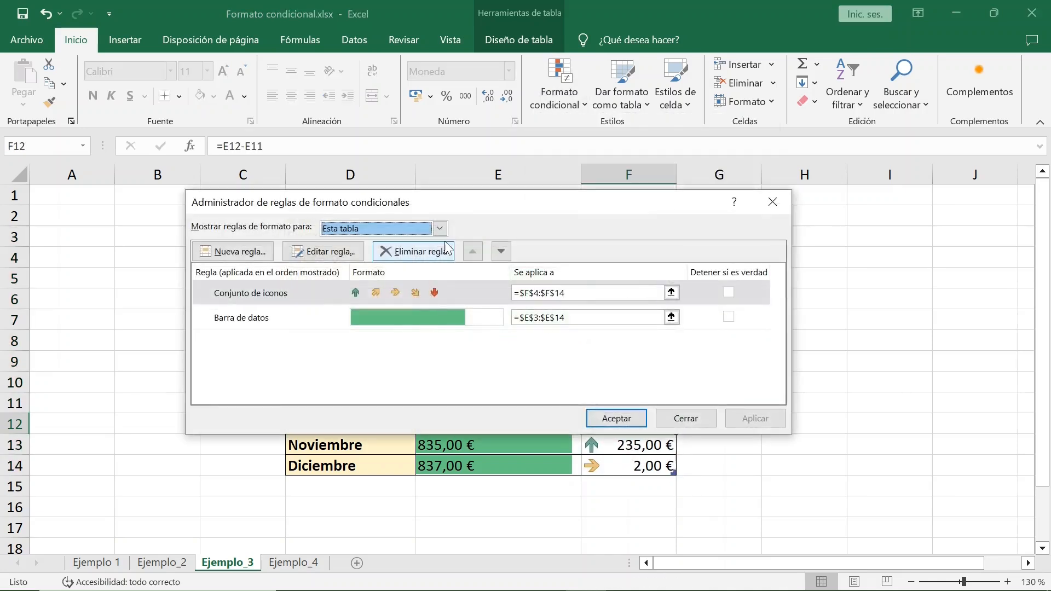
{"action": "left_click_drag", "start_coordinate": [466, 206], "coordinate": [469, 315]}
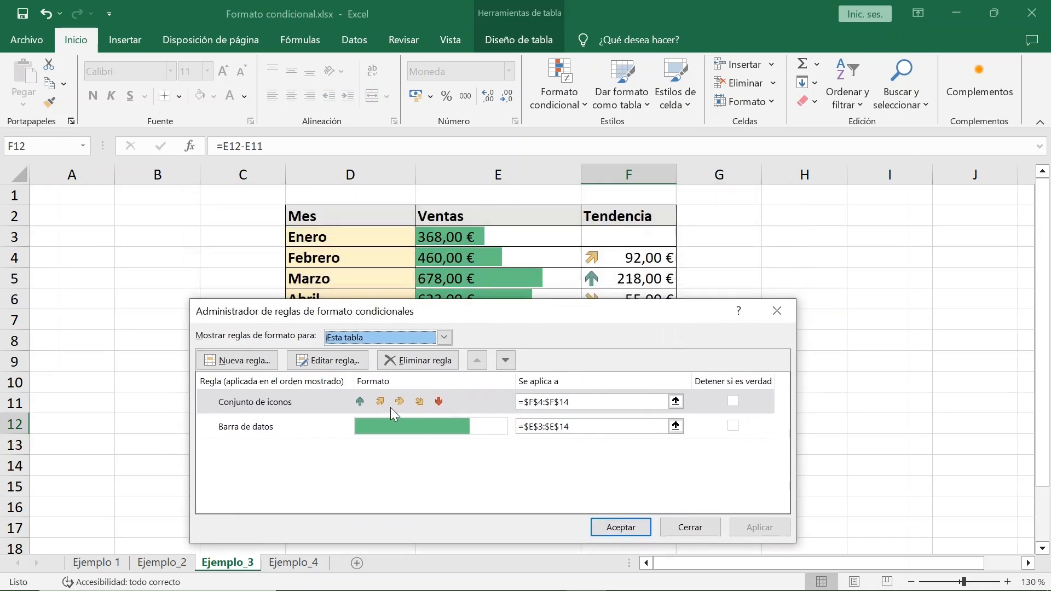
{"action": "left_click", "coordinate": [687, 527]}
Step: List all conditional formatting rules of the whole Ejemplo_4 sheet in the rules manager
{"action": "left_click", "coordinate": [307, 564]}
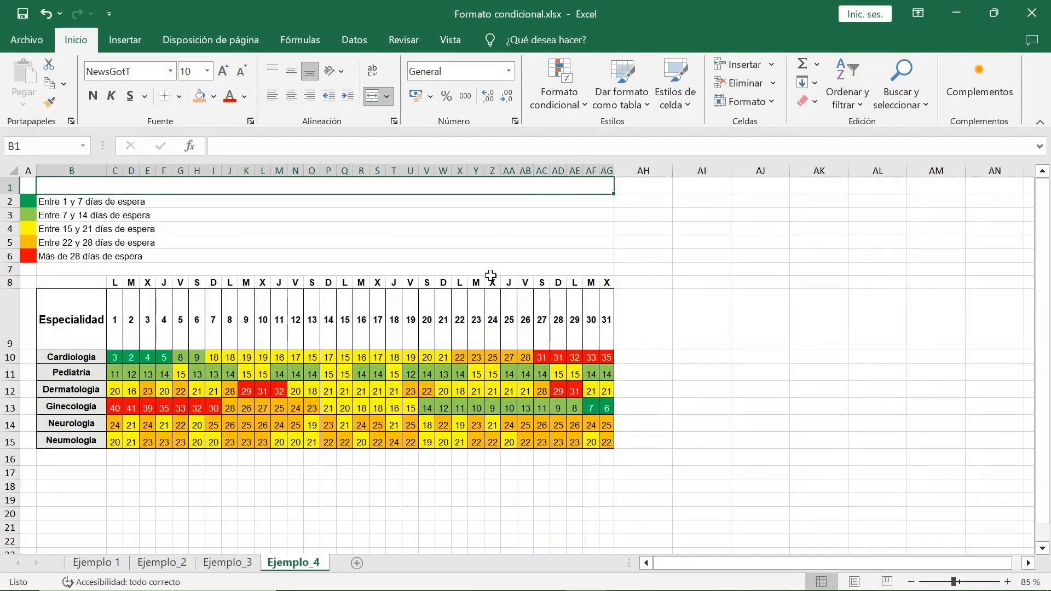
{"action": "left_click", "coordinate": [583, 110]}
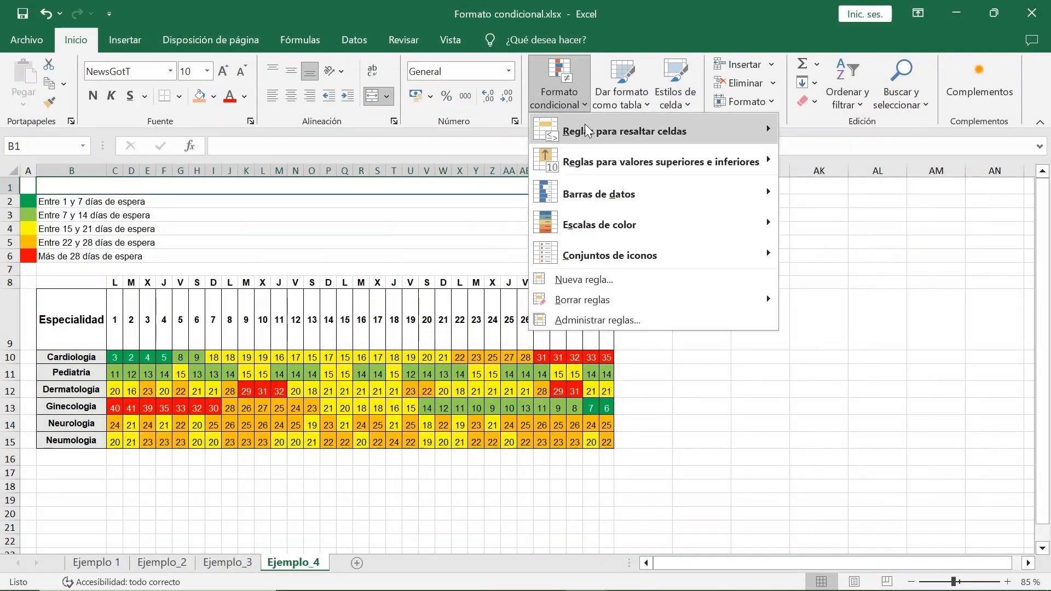
{"action": "left_click", "coordinate": [586, 314]}
{"action": "left_click", "coordinate": [444, 337]}
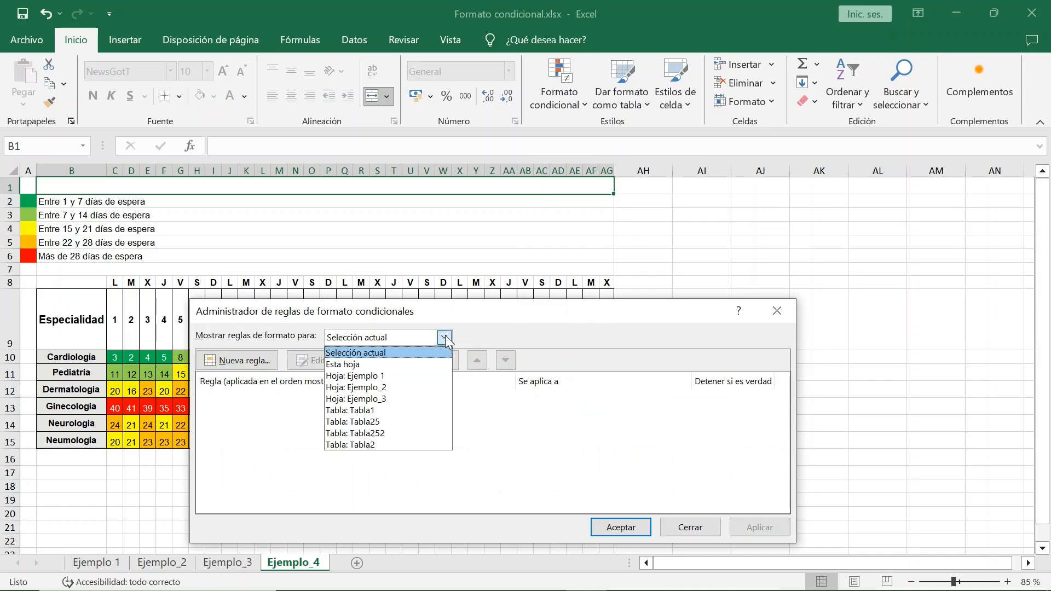
{"action": "left_click", "coordinate": [393, 361]}
{"action": "left_click_drag", "start_coordinate": [411, 313], "coordinate": [308, 287]}
Step: Inspect the dark green waiting-days rule's definition, keep it as is, and close the rules manager
{"action": "double_click", "coordinate": [215, 384]}
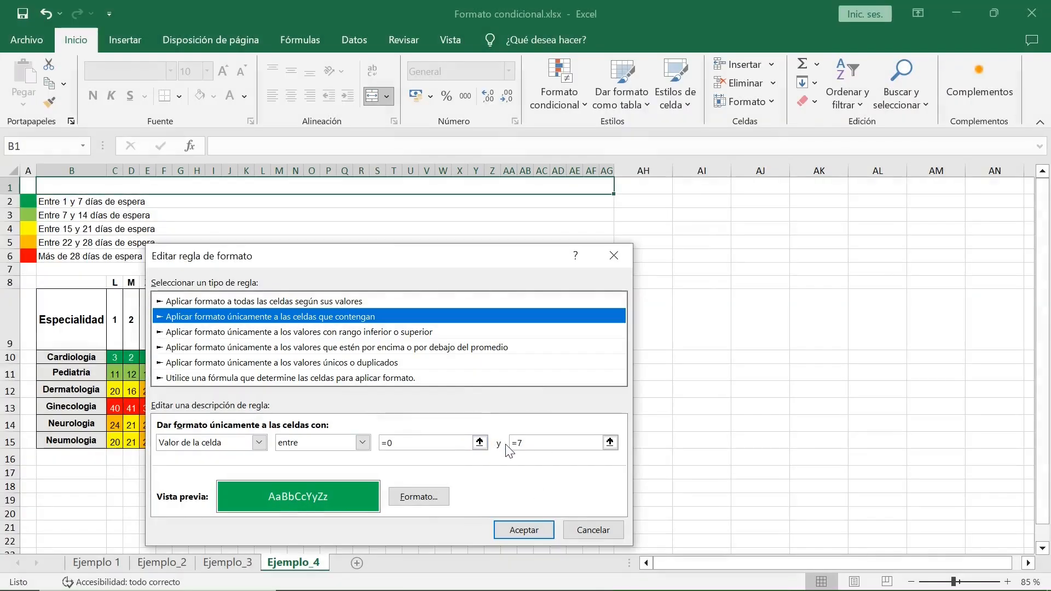
{"action": "left_click", "coordinate": [529, 528]}
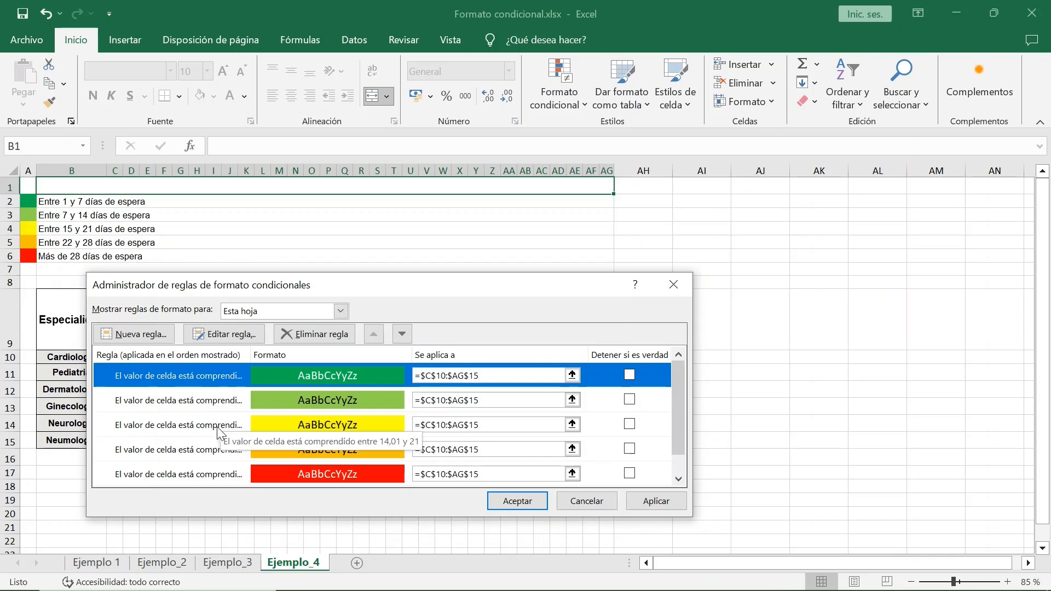
{"action": "left_click", "coordinate": [514, 502]}
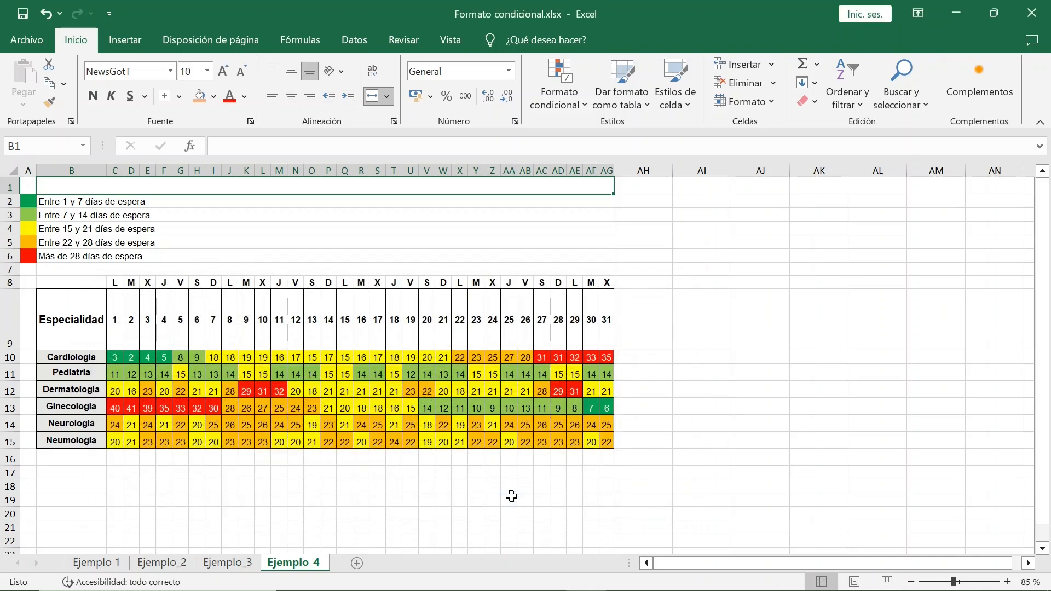